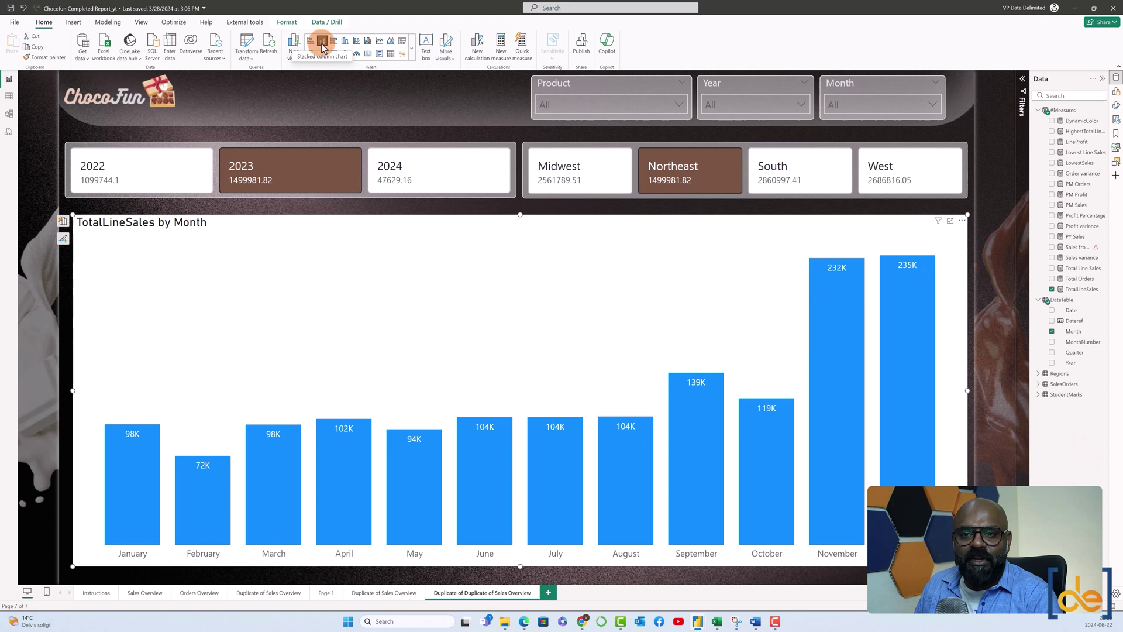
pyautogui.click(269, 248)
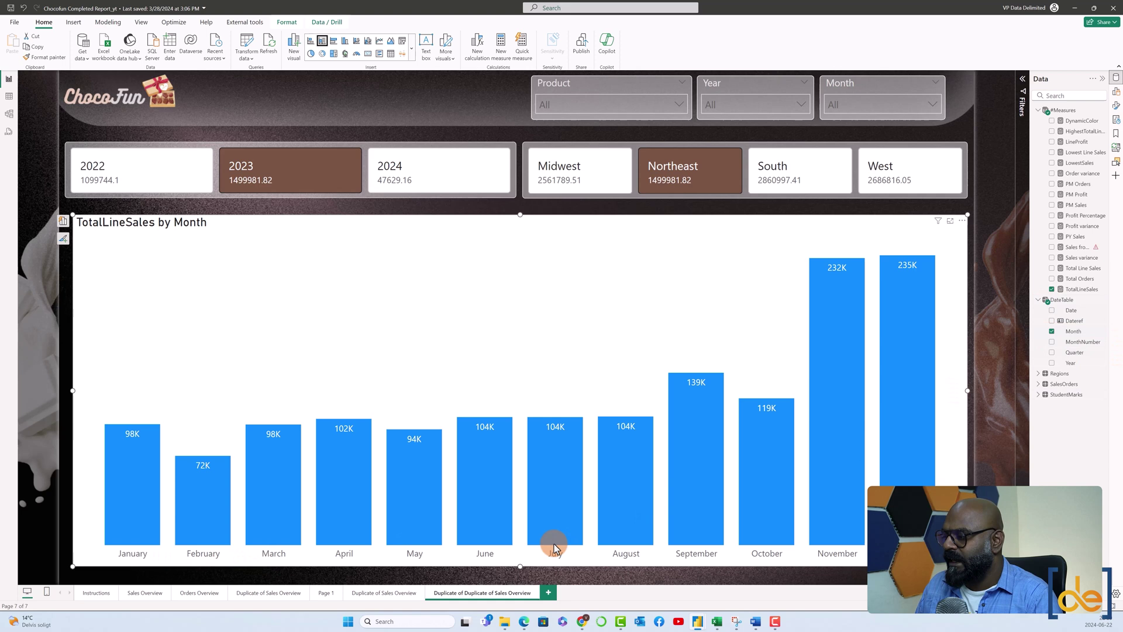
pyautogui.click(1077, 289)
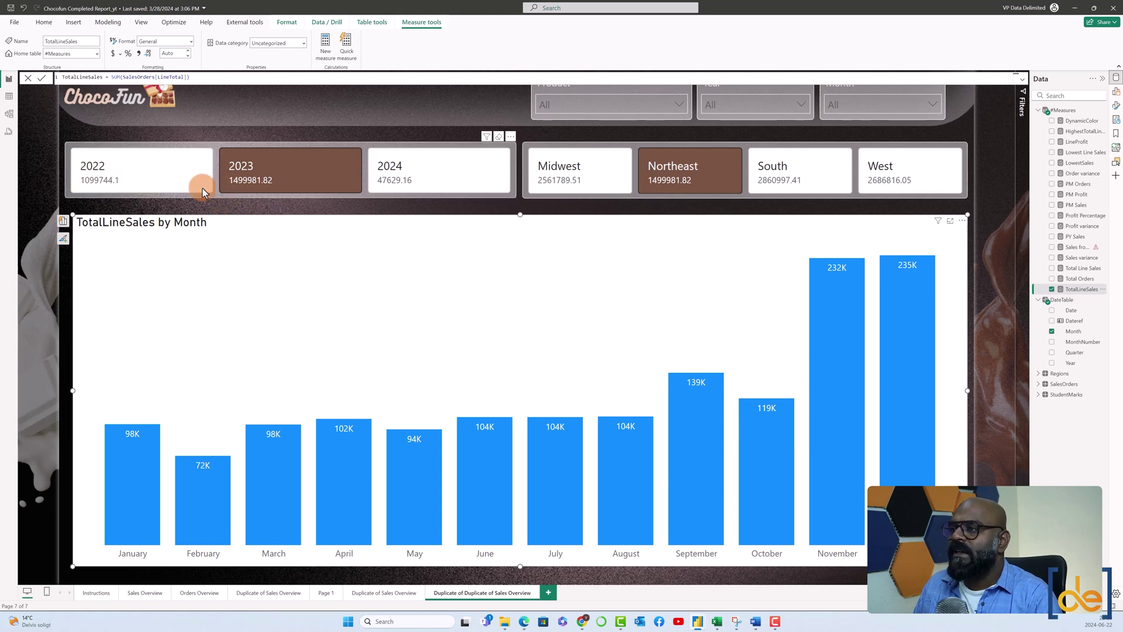
pyautogui.click(180, 186)
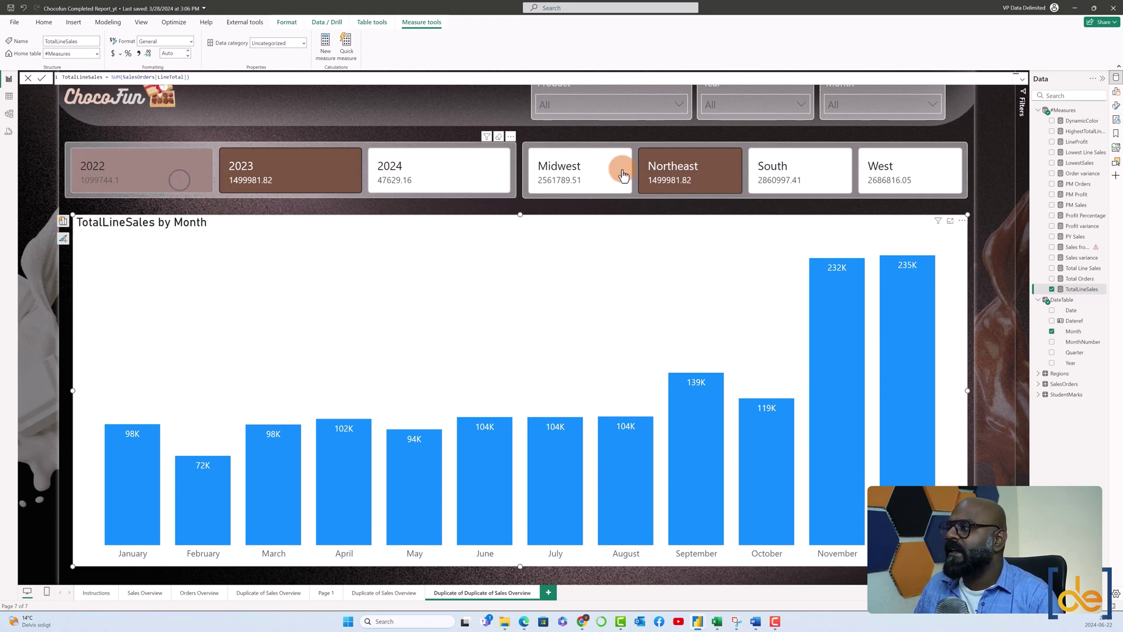
pyautogui.click(595, 184)
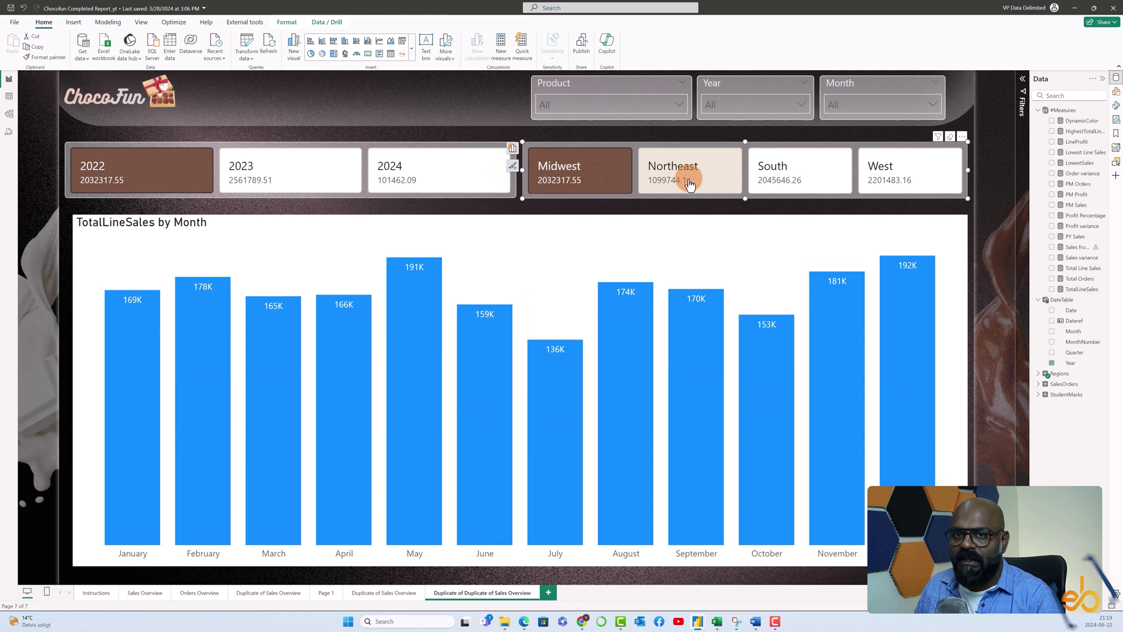
pyautogui.click(683, 177)
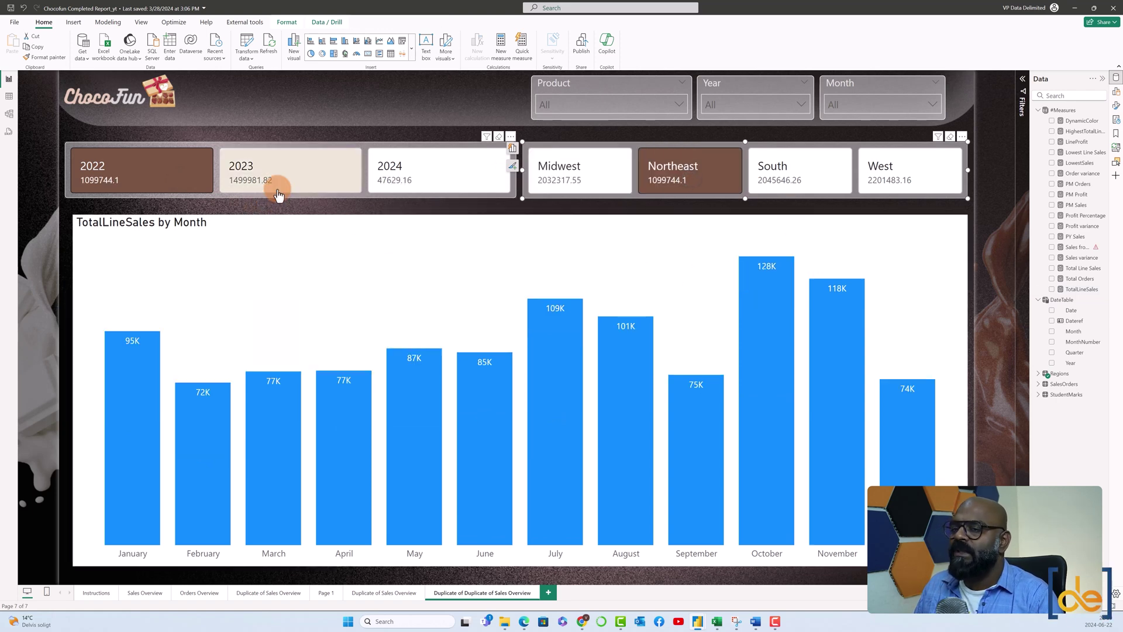
# - Filter the report back to 2023 and start a new visual calculation on the monthly sales chart
pyautogui.click(316, 188)
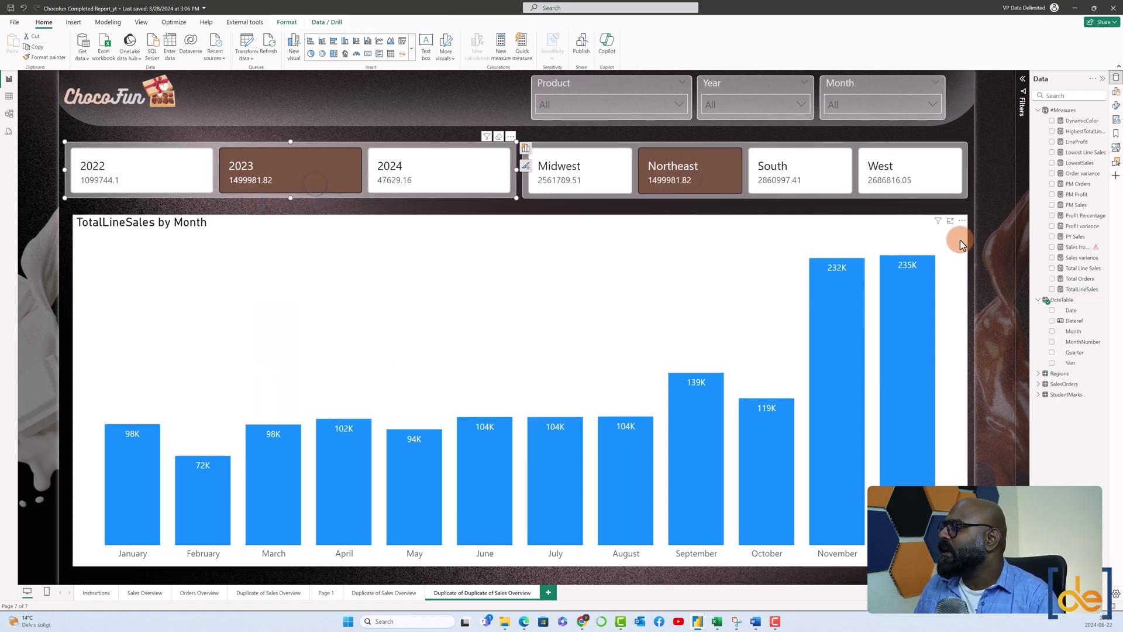
pyautogui.click(890, 229)
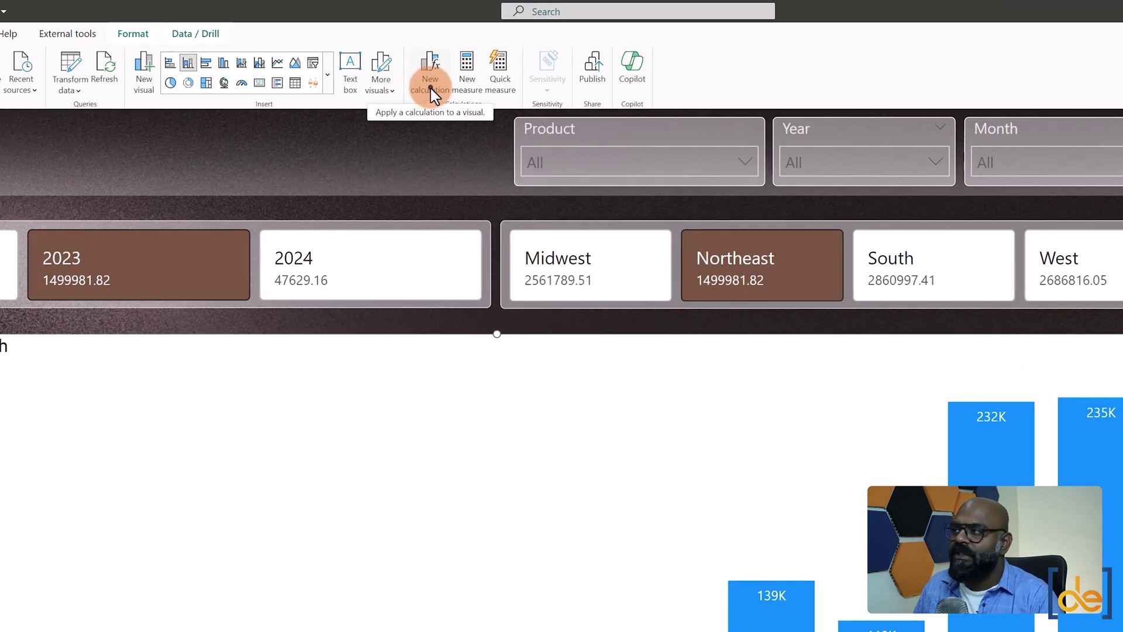
pyautogui.click(430, 89)
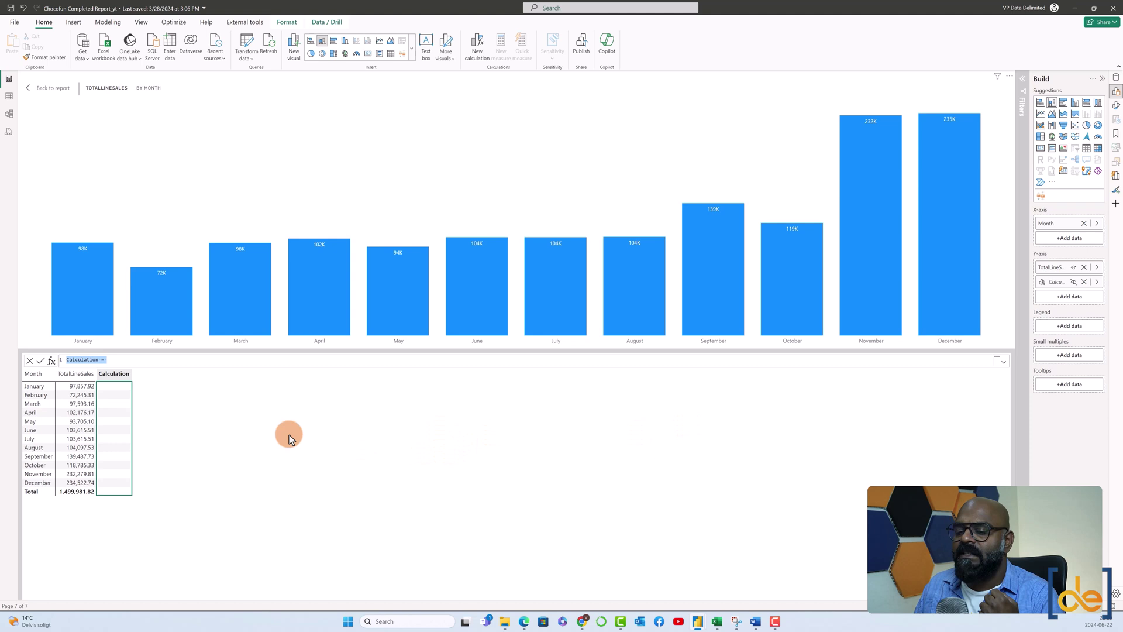
# - Rename the calculation to minvalue and begin its formula with IF(MINX(ROWS
pyautogui.press('End')
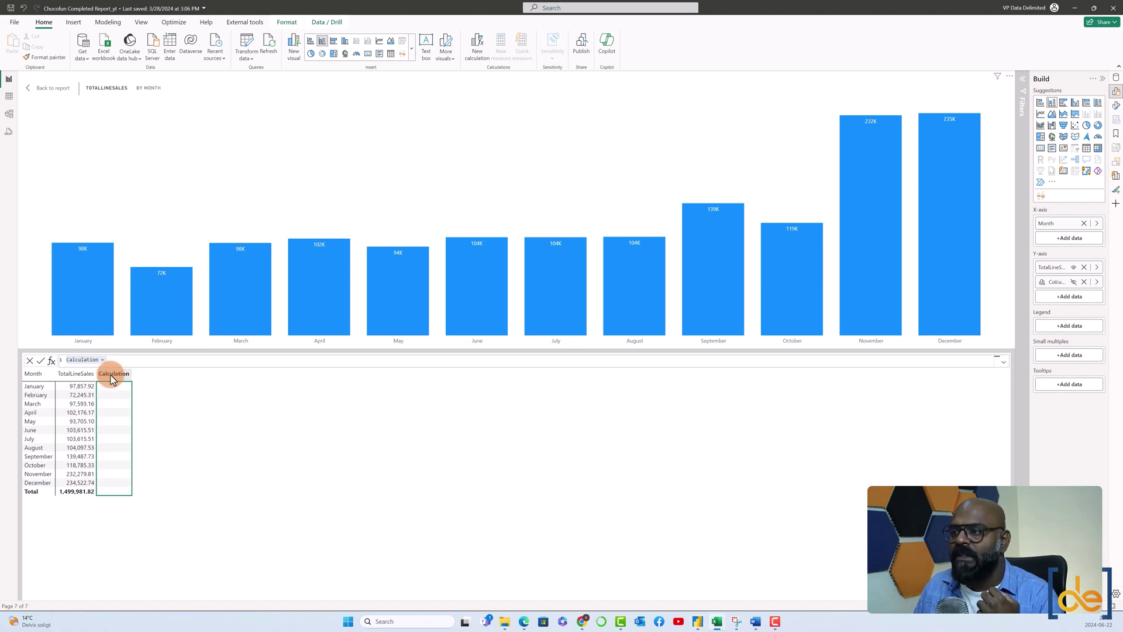
pyautogui.doubleClick(99, 360)
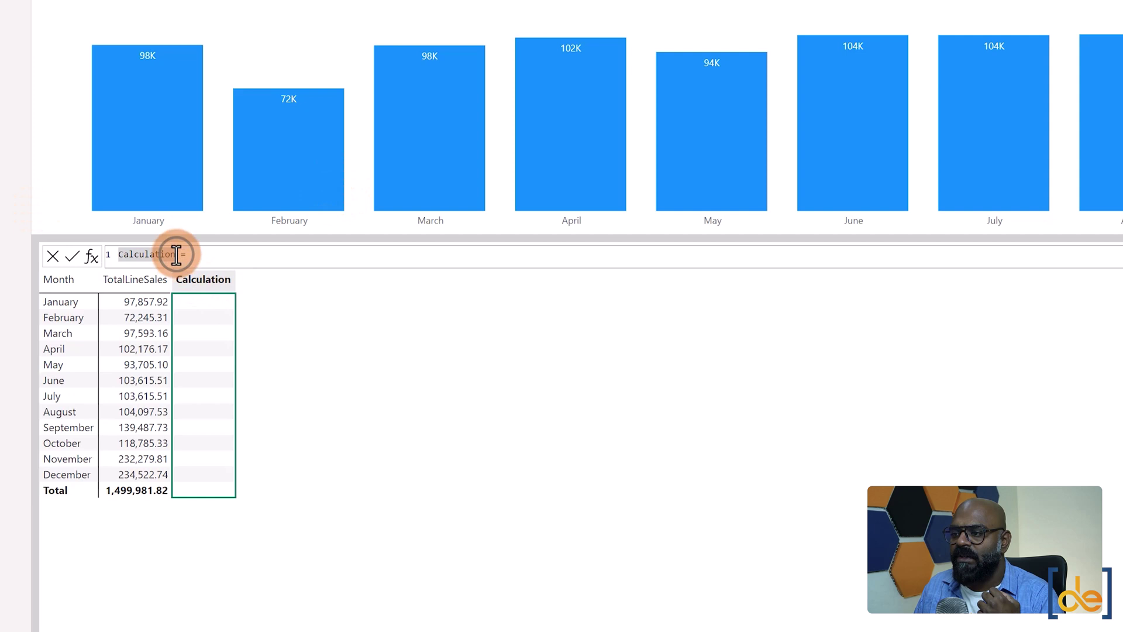
pyautogui.write('mi')
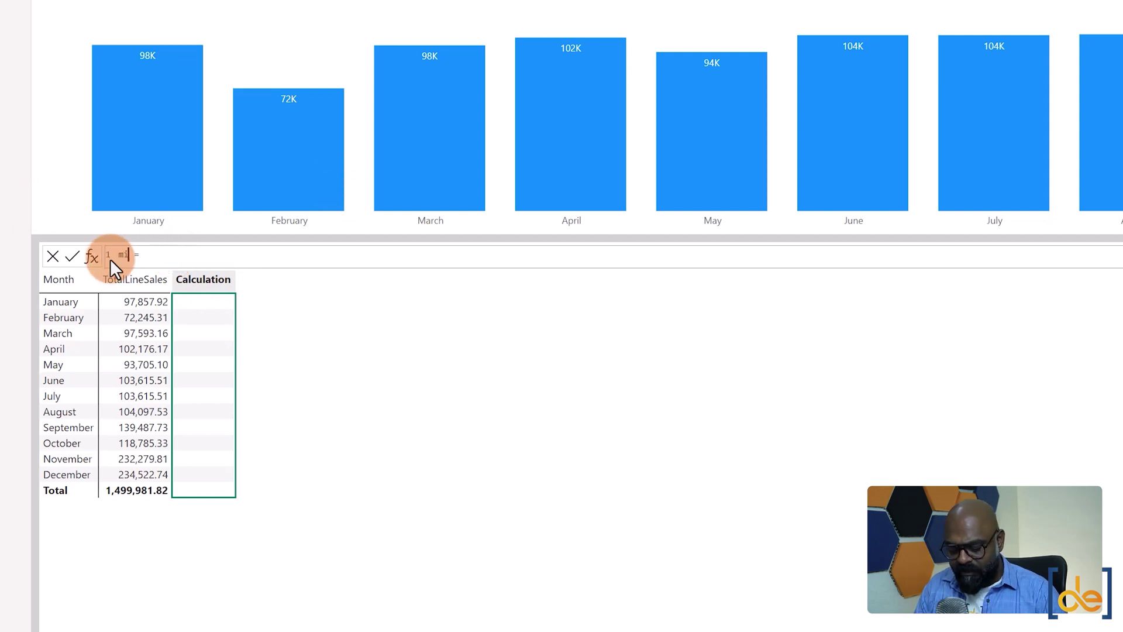
pyautogui.write('nvalue = ')
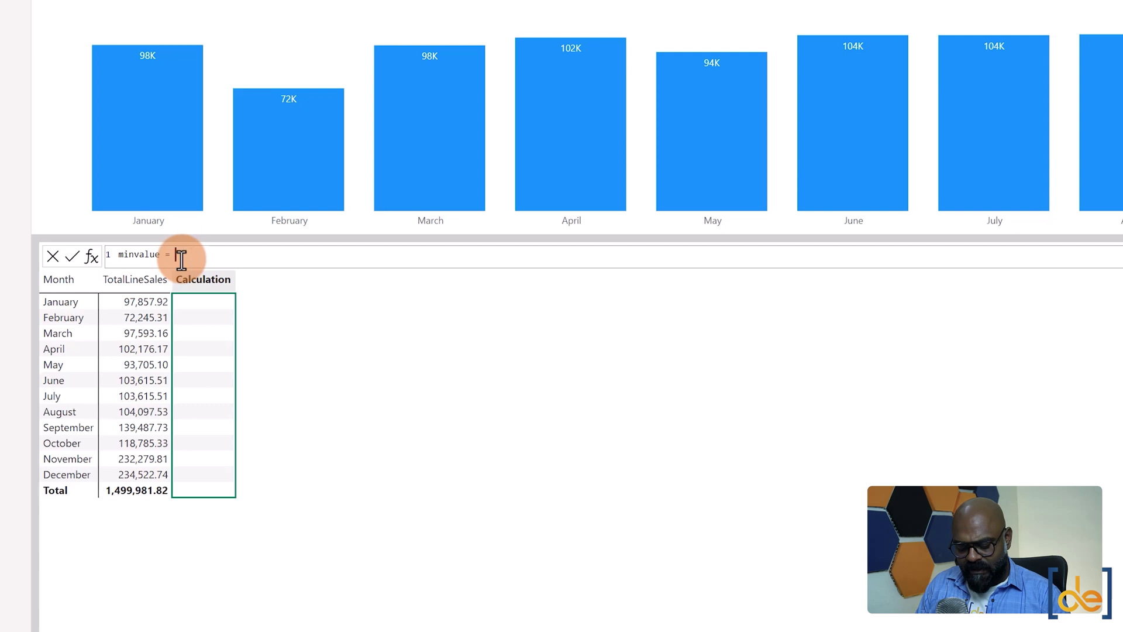
pyautogui.write('if')
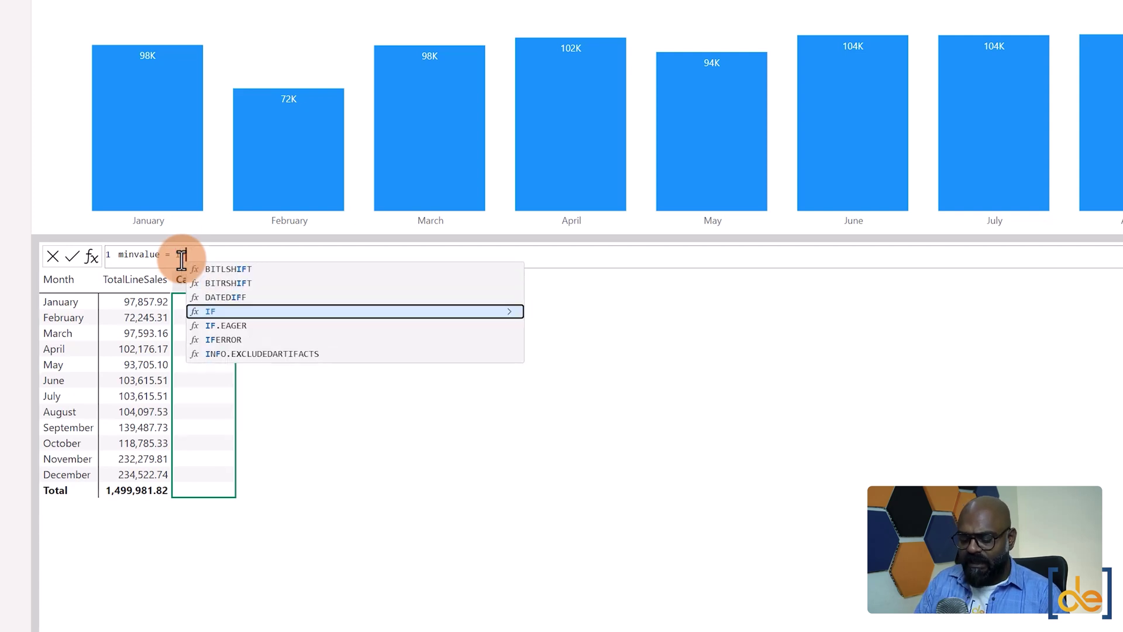
pyautogui.write('(')
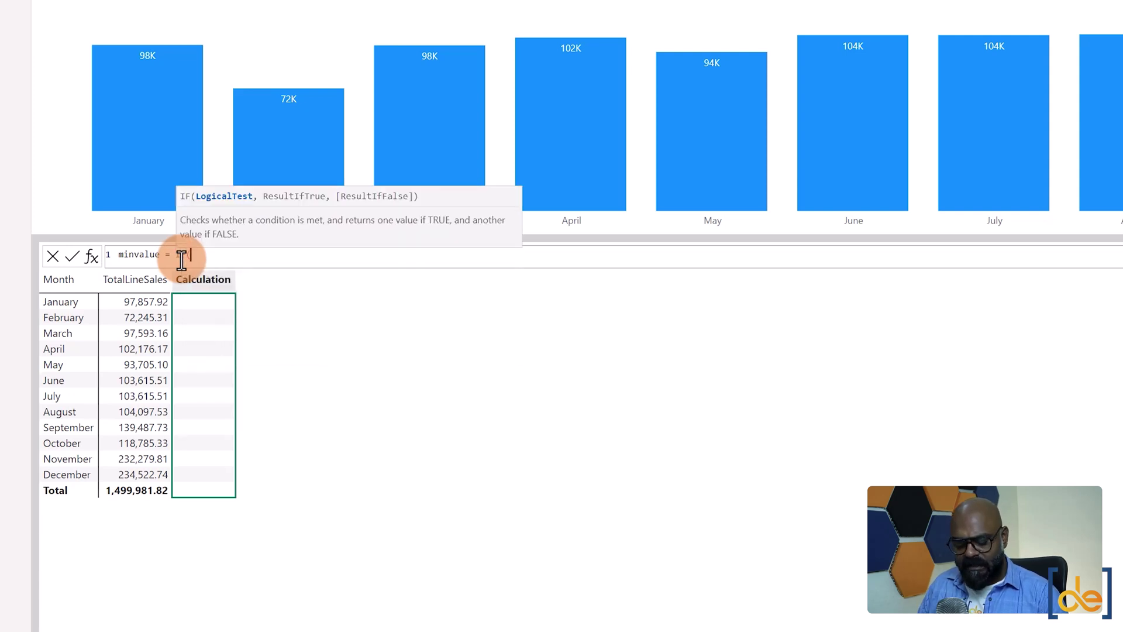
pyautogui.write('MIN')
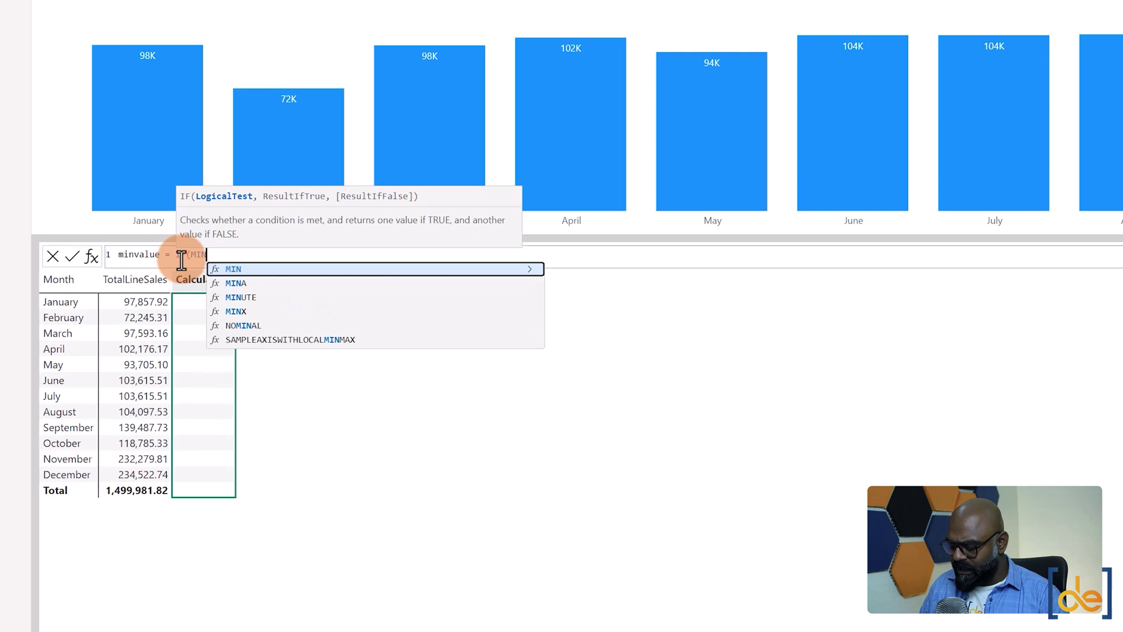
pyautogui.press('Down')
pyautogui.press('Down')
pyautogui.press('Down')
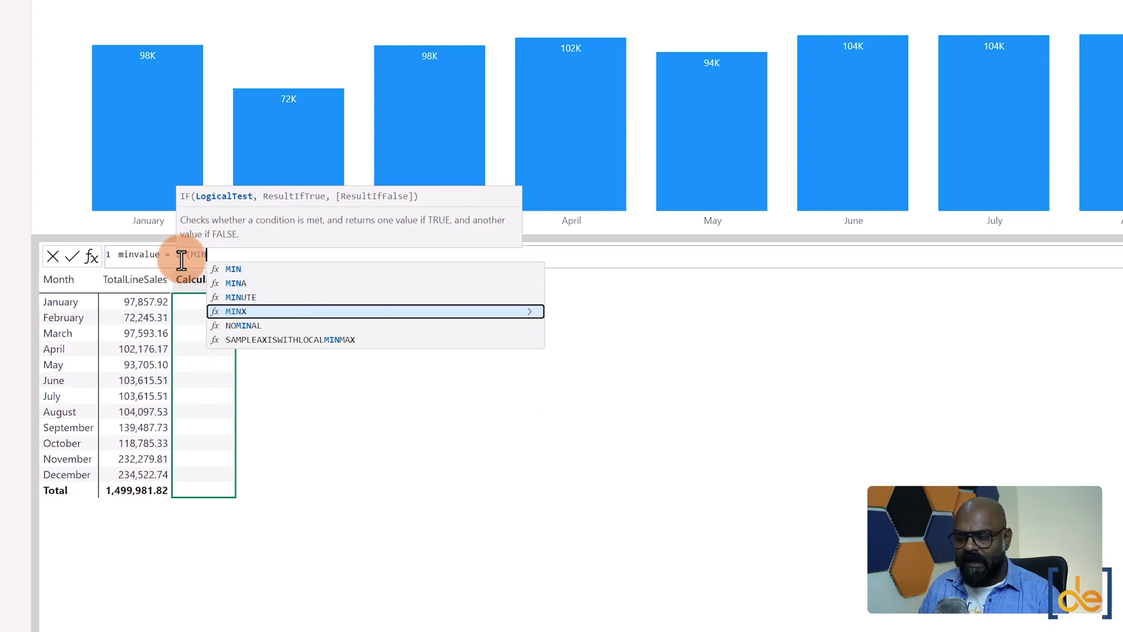
pyautogui.press('Tab')
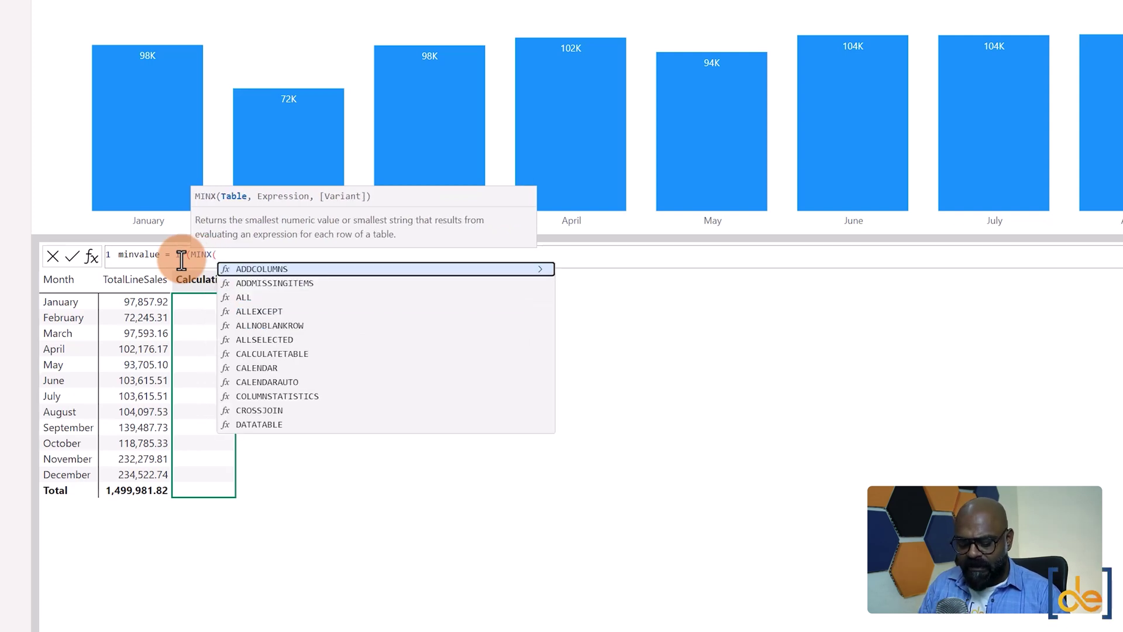
pyautogui.write('Row')
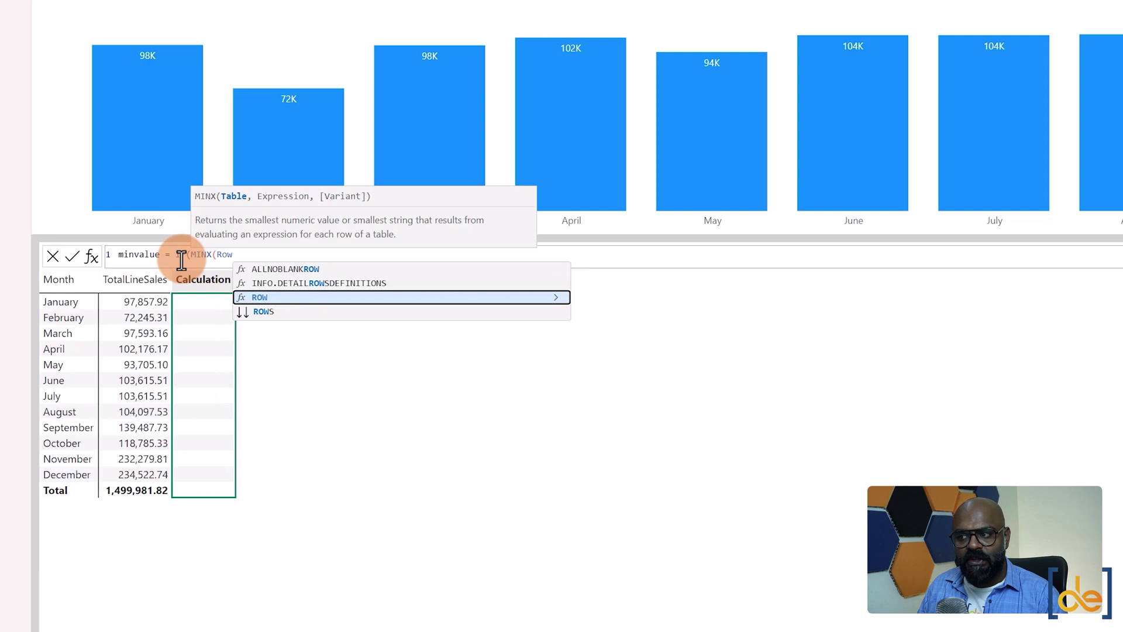
pyautogui.press('Tab')
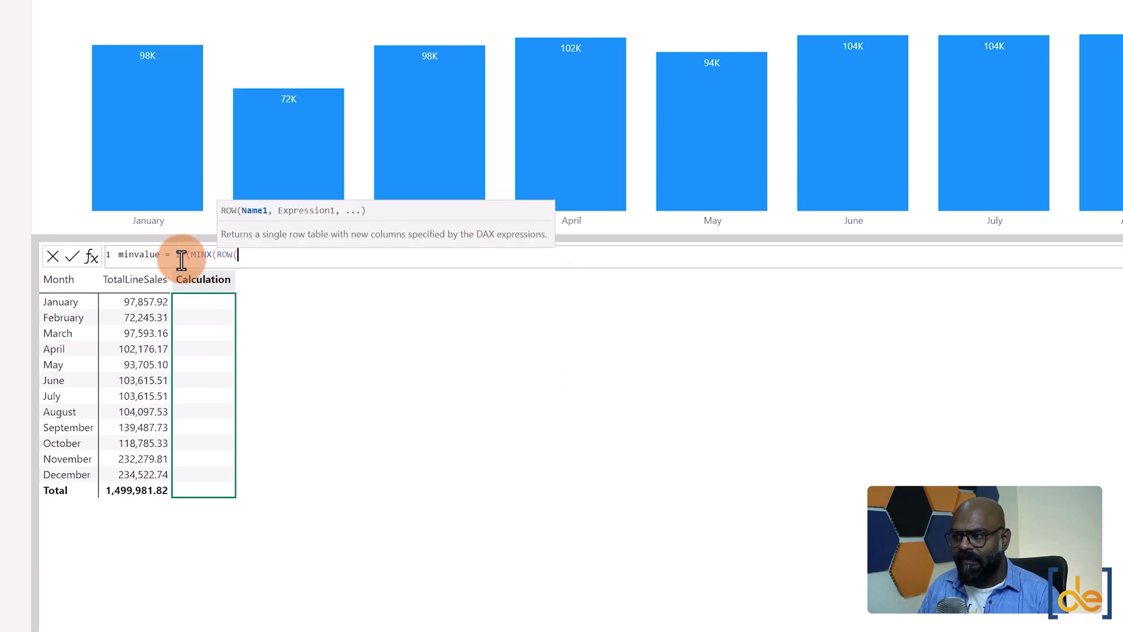
# - Complete minvalue as IF(MINX(ROWS,[TotalLineSales])=[TotalLineSales],[TotalLineSales]) and commit it
pyautogui.press('BackSpace')
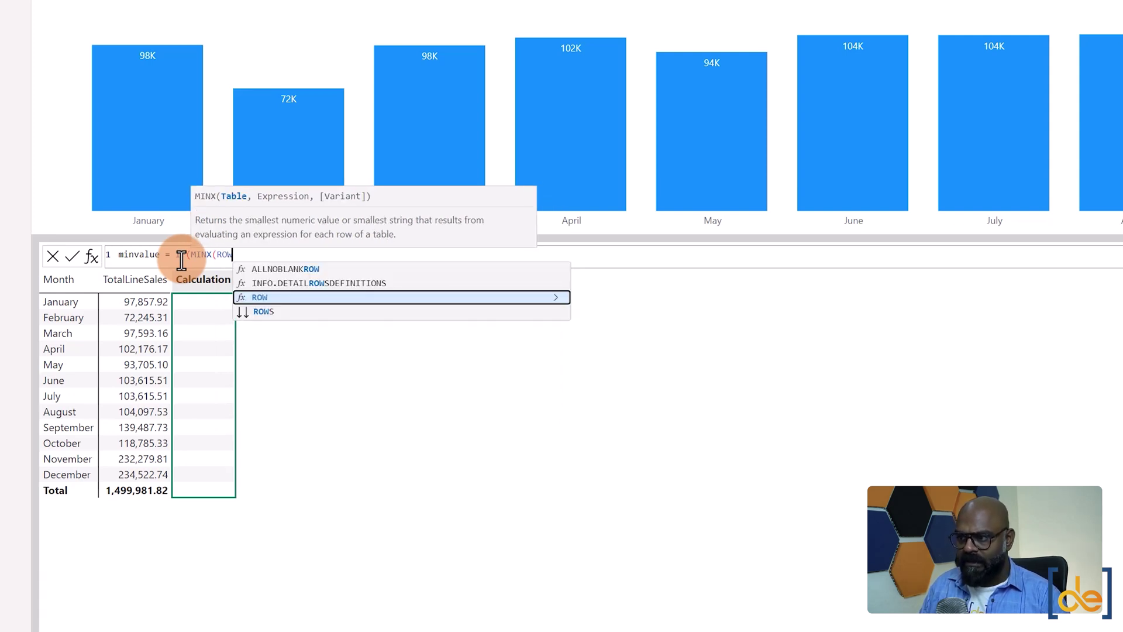
pyautogui.write('S')
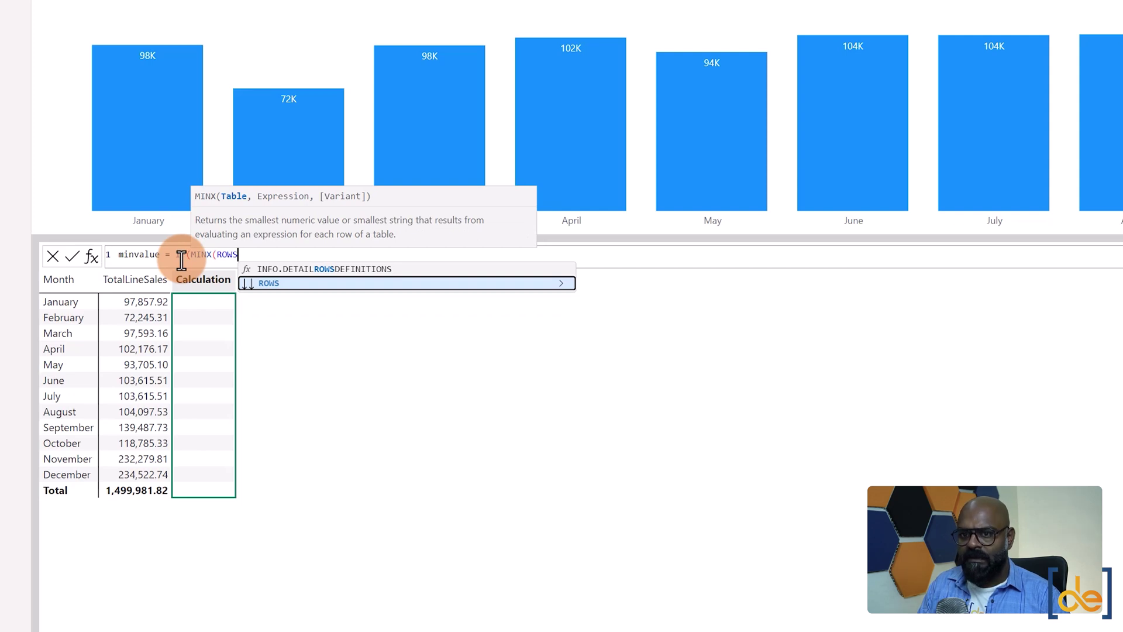
pyautogui.write(',')
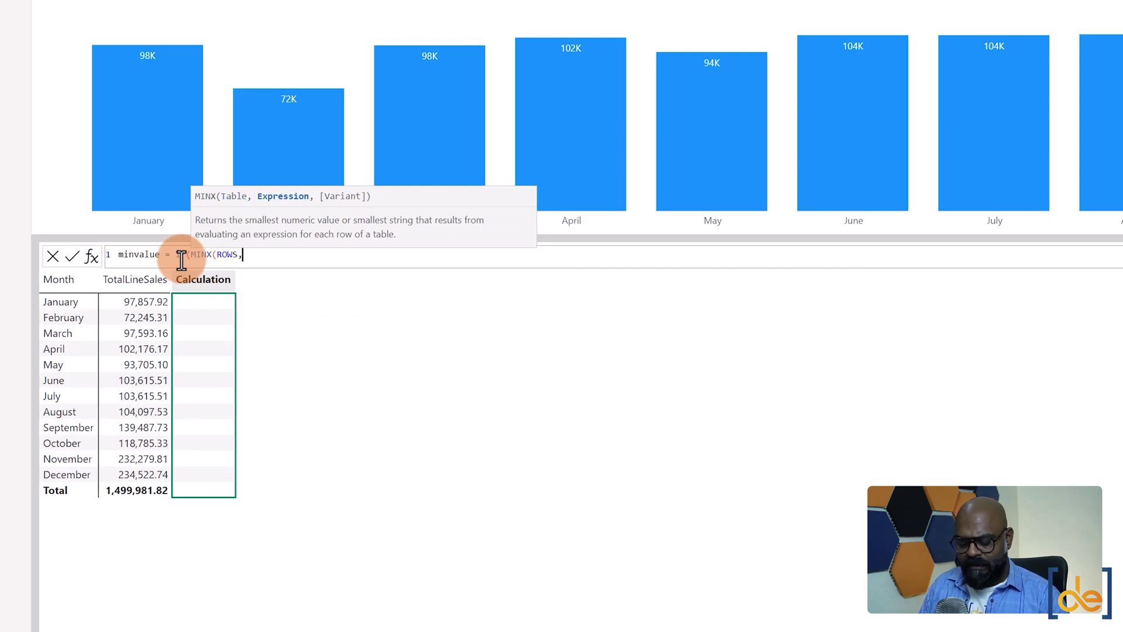
pyautogui.write('Tot')
pyautogui.press('Tab')
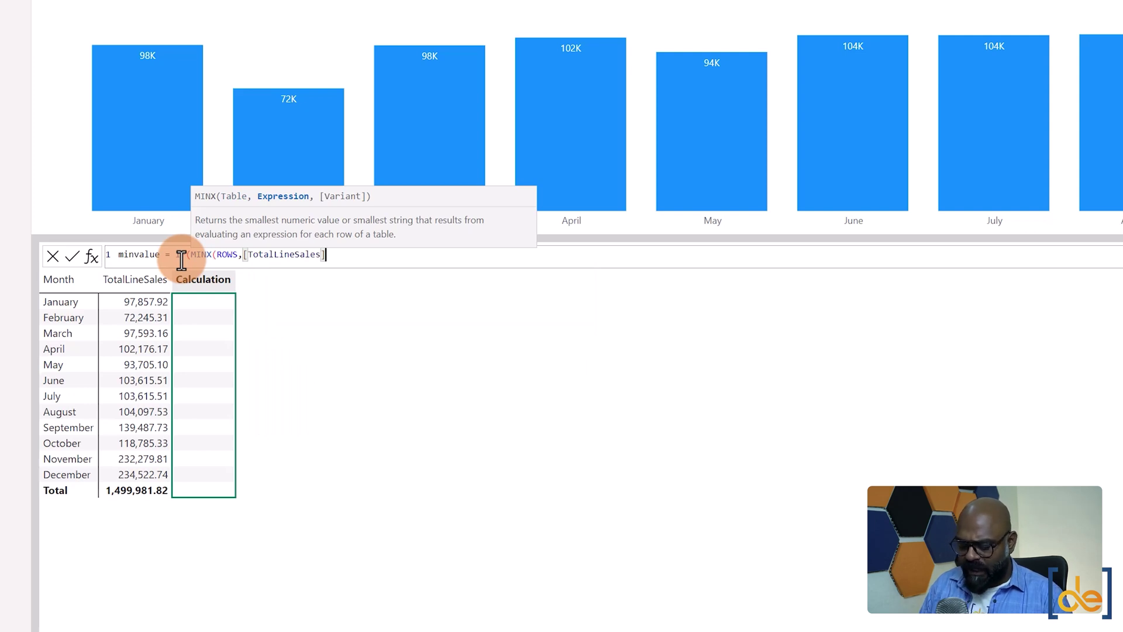
pyautogui.write('=')
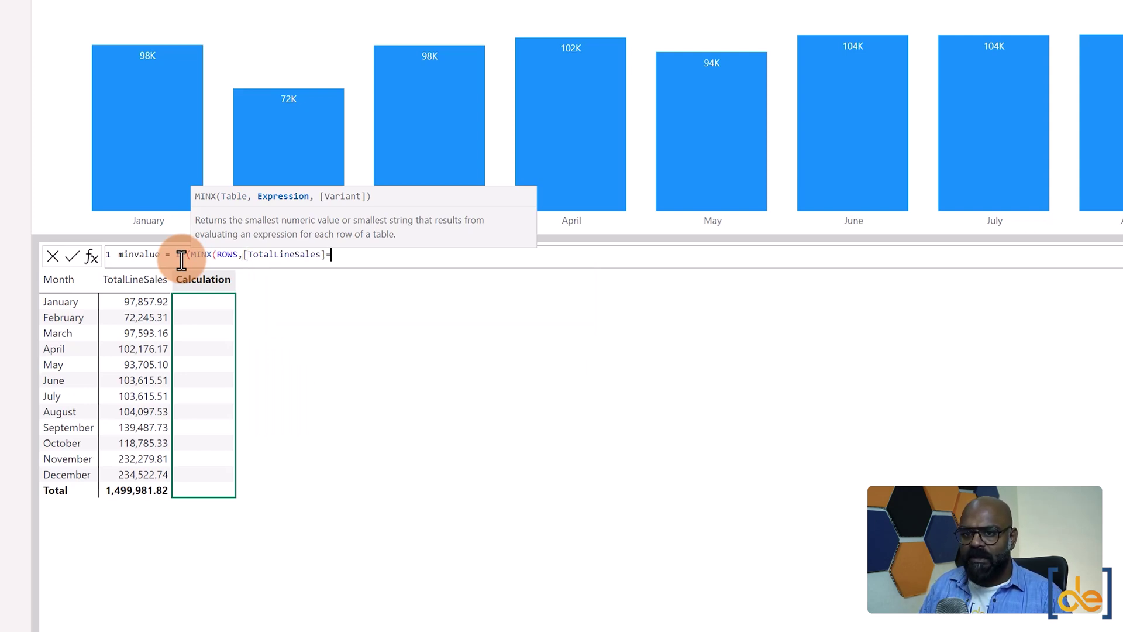
pyautogui.press('BackSpace')
pyautogui.write(')')
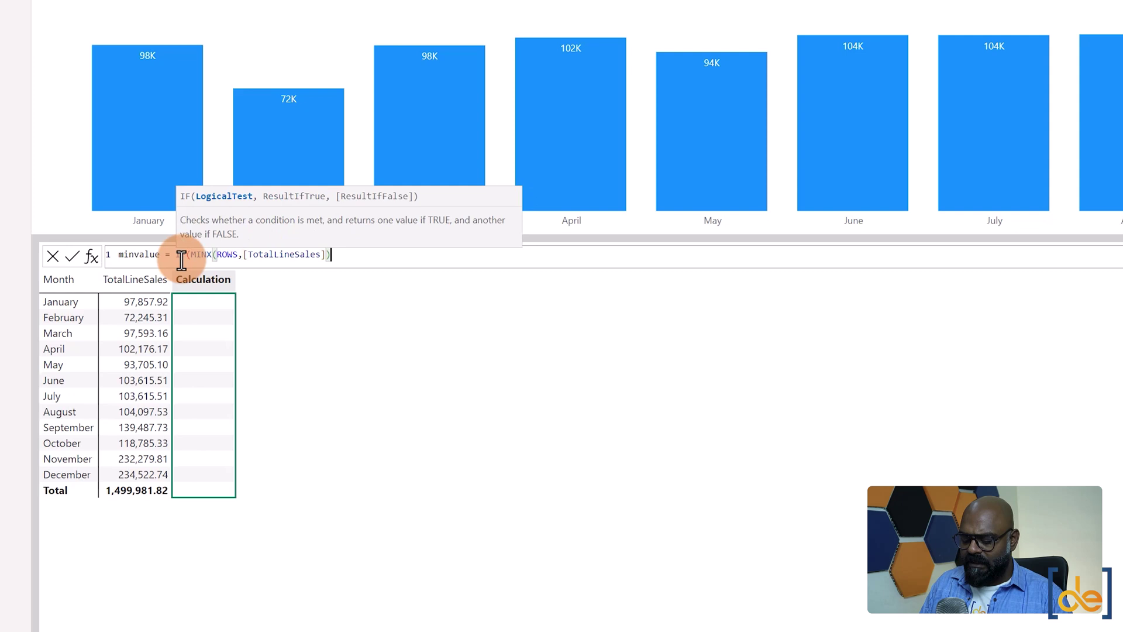
pyautogui.write('=')
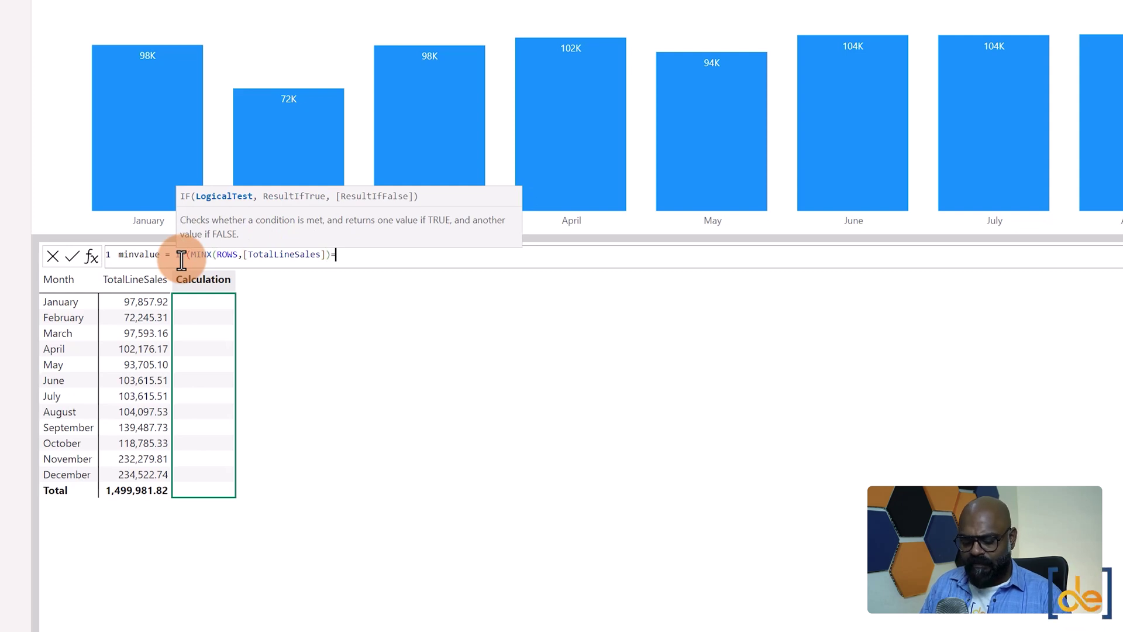
pyautogui.write('Tot')
pyautogui.press('Tab')
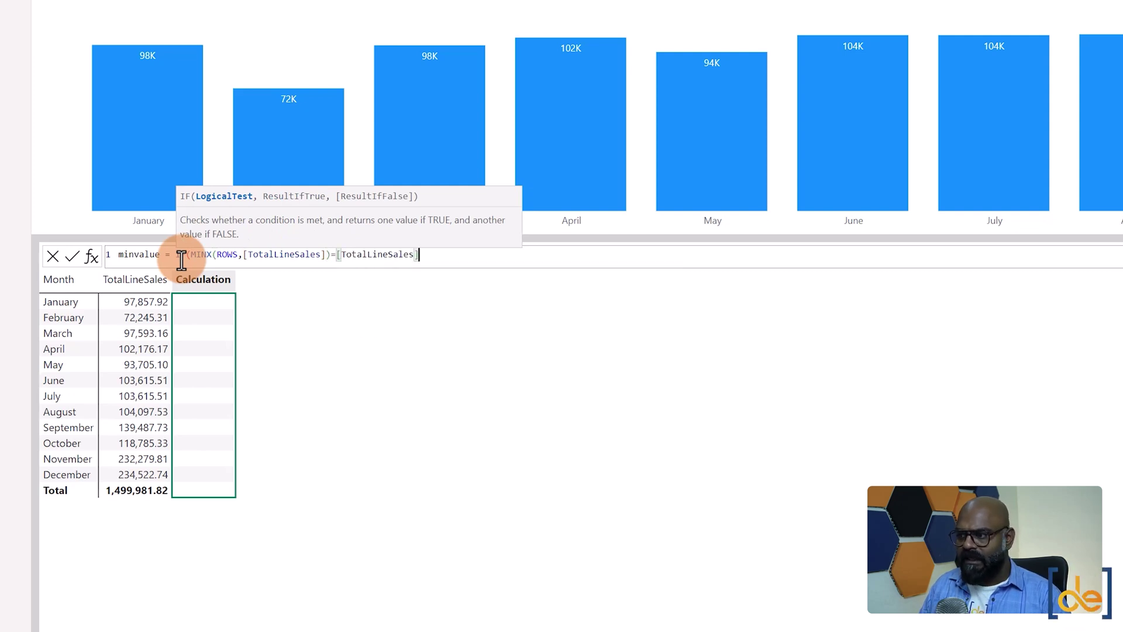
pyautogui.write(',Tot')
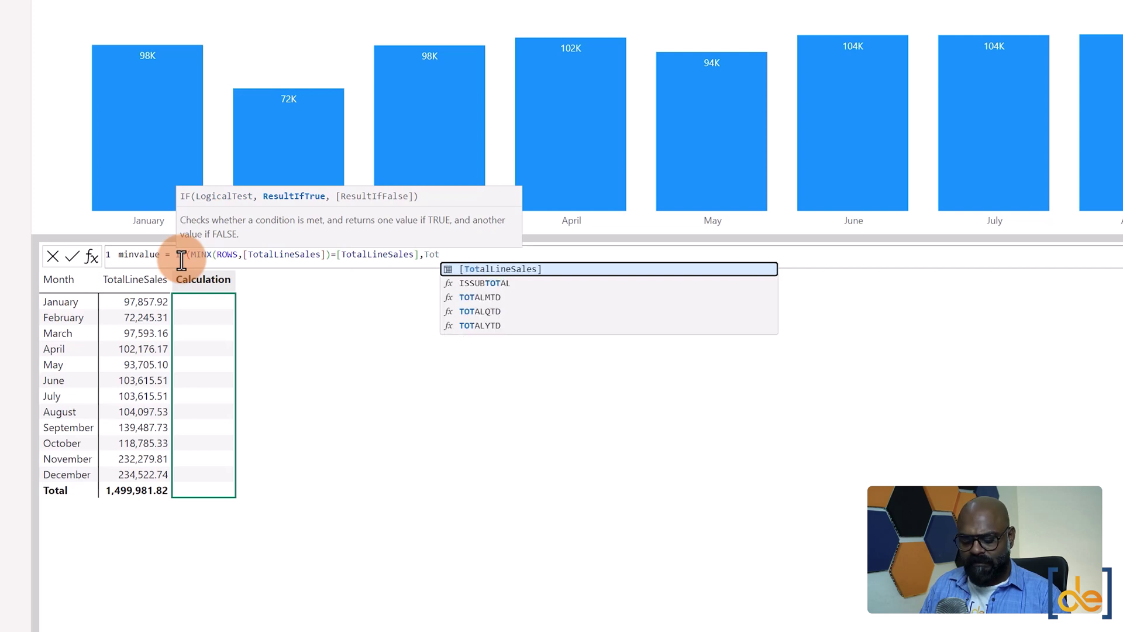
pyautogui.press('Tab')
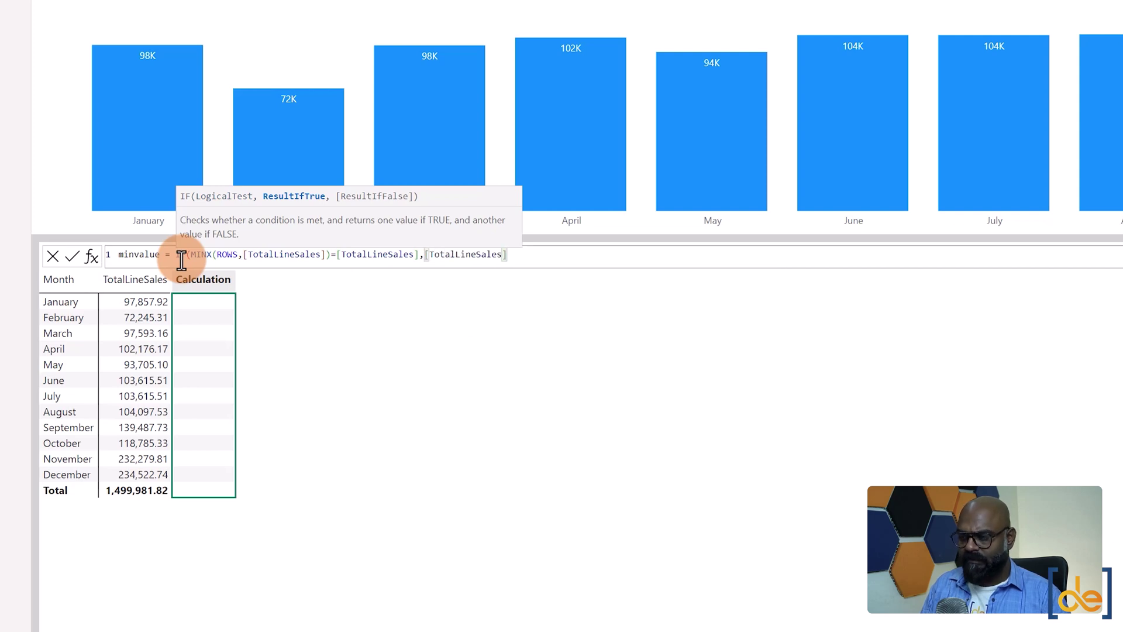
pyautogui.write(')')
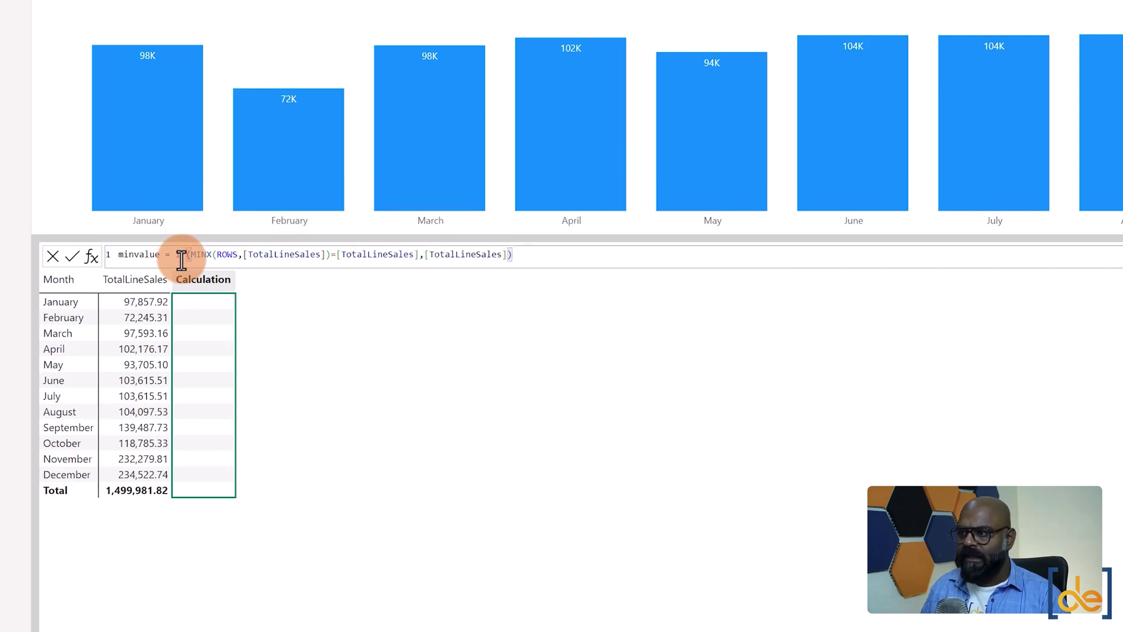
pyautogui.press('Return')
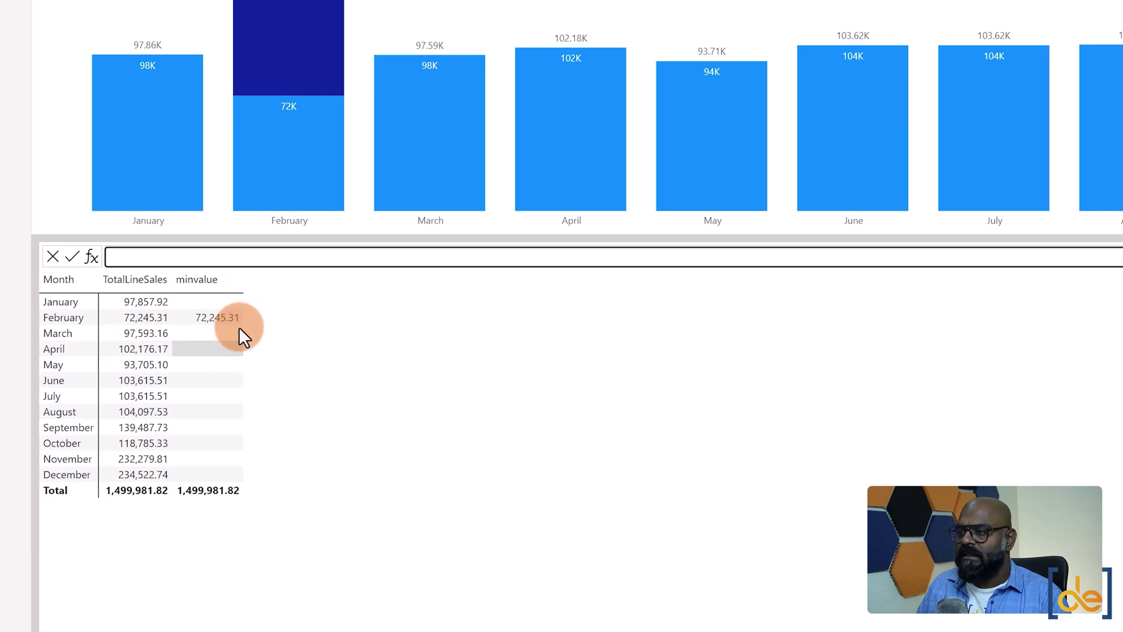
# - Start a new calculation named maxvalue beginning with IF(MAXX(ROWS
pyautogui.click(149, 258)
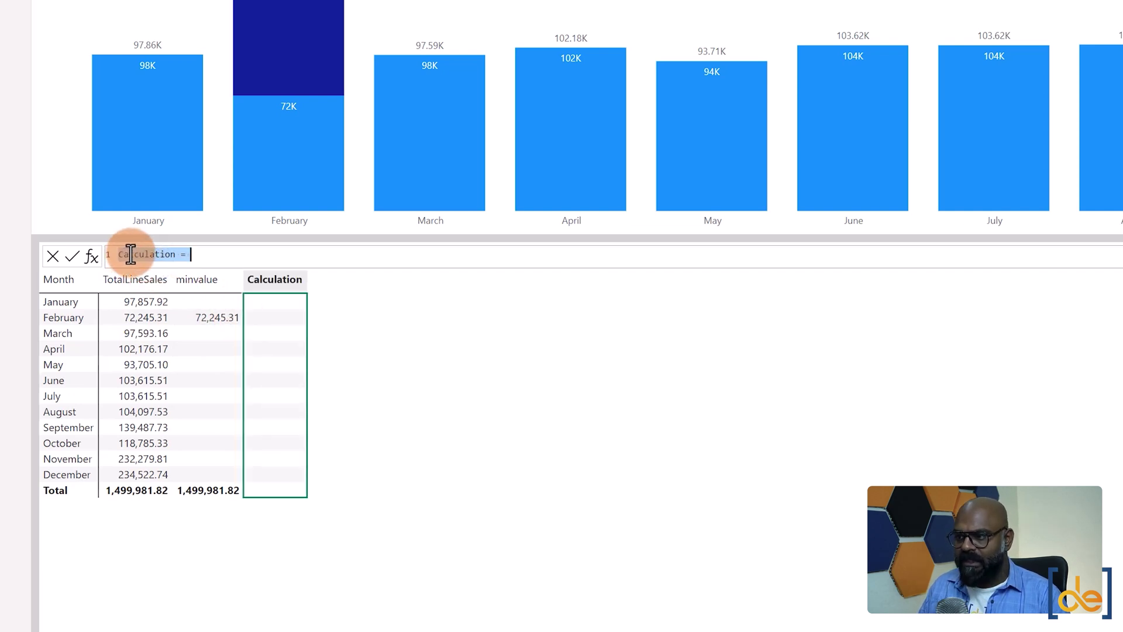
pyautogui.moveTo(173, 254); pyautogui.dragTo(109, 252)
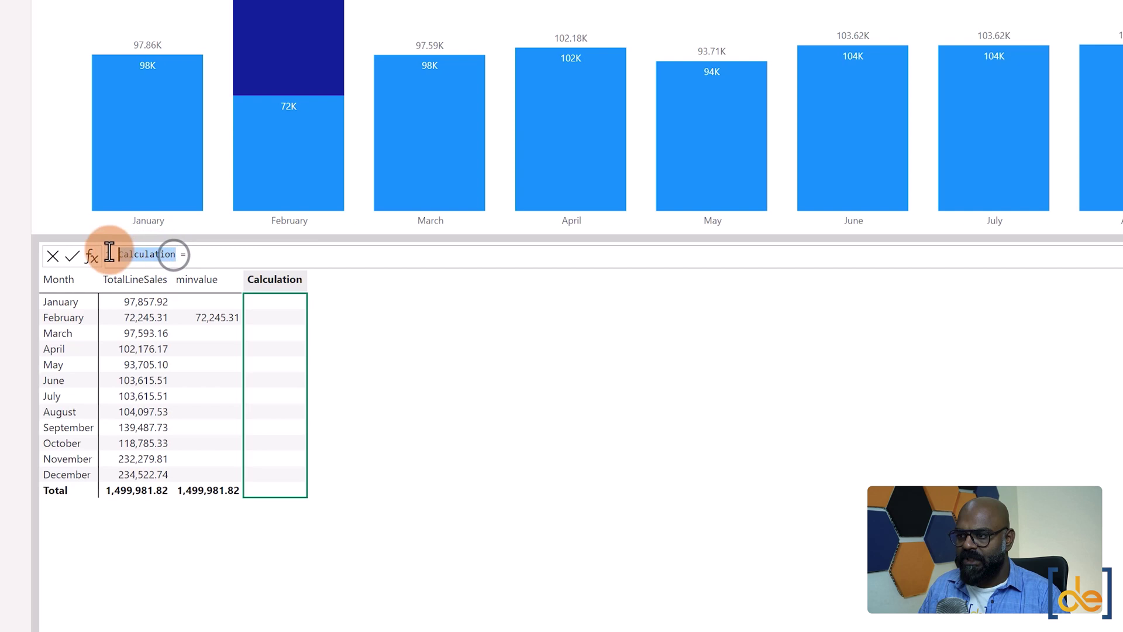
pyautogui.press('BackSpace')
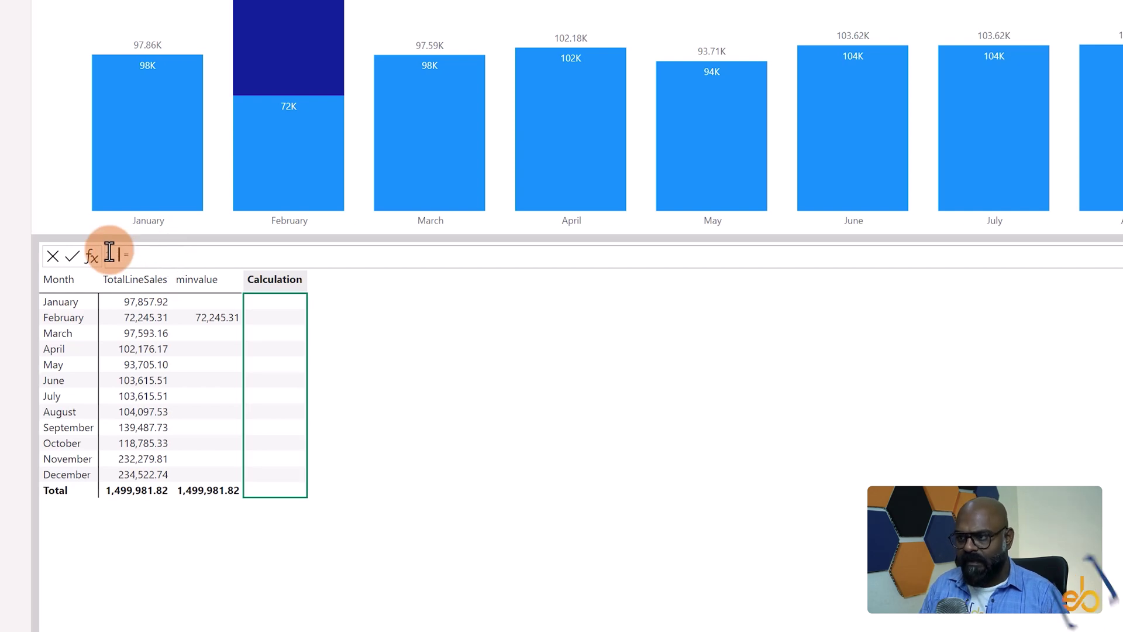
pyautogui.write('max ')
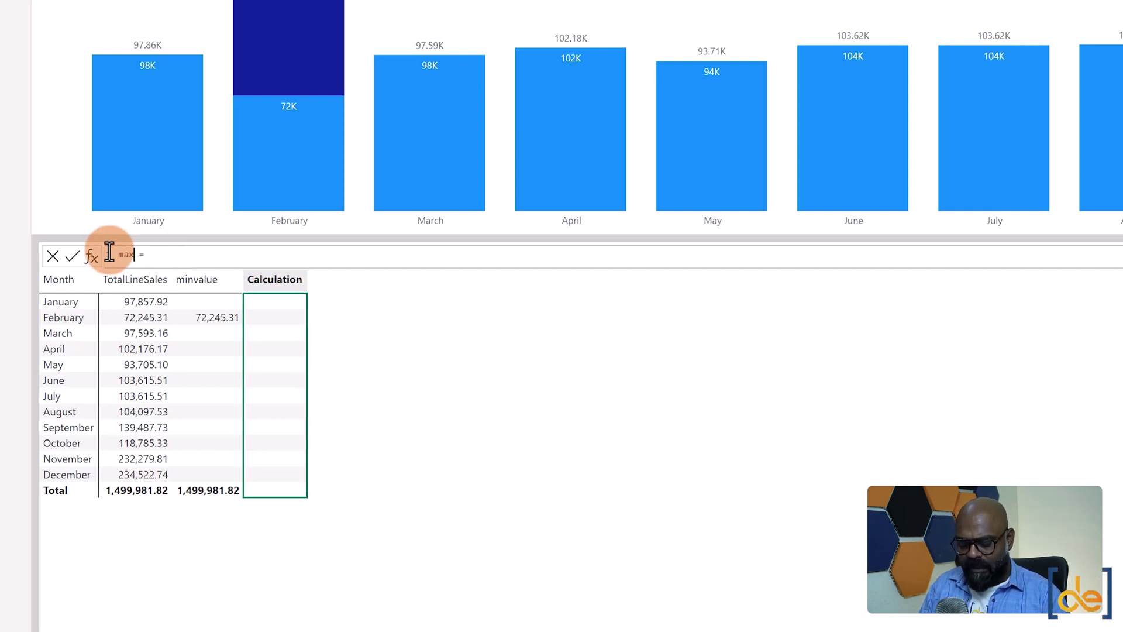
pyautogui.write('value =')
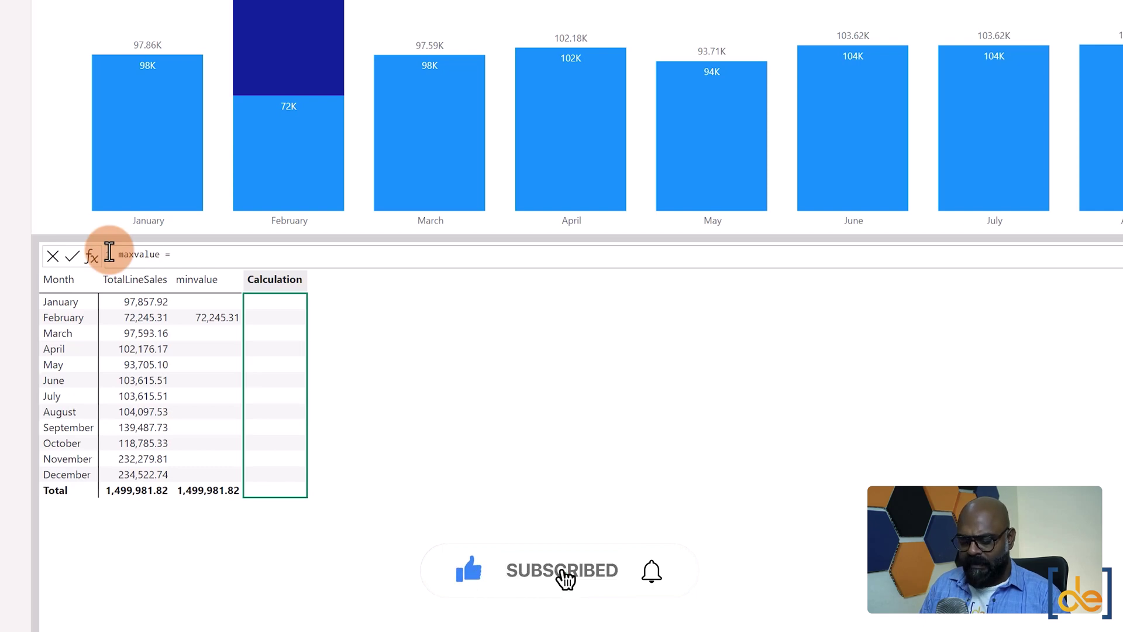
pyautogui.write('IF(')
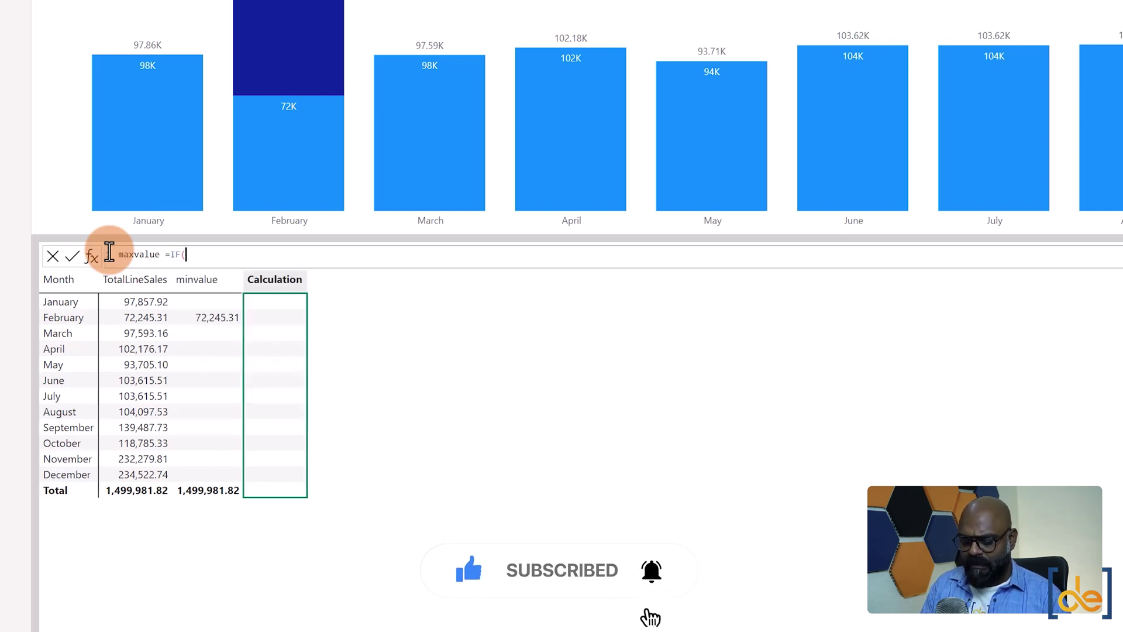
pyautogui.write('MA')
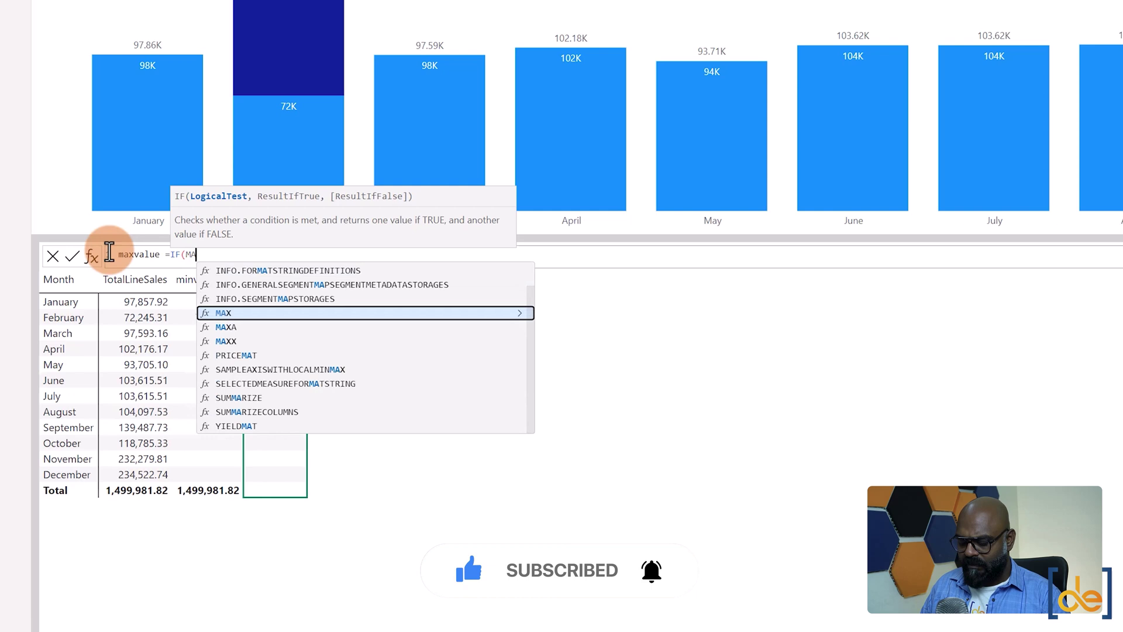
pyautogui.write('XX')
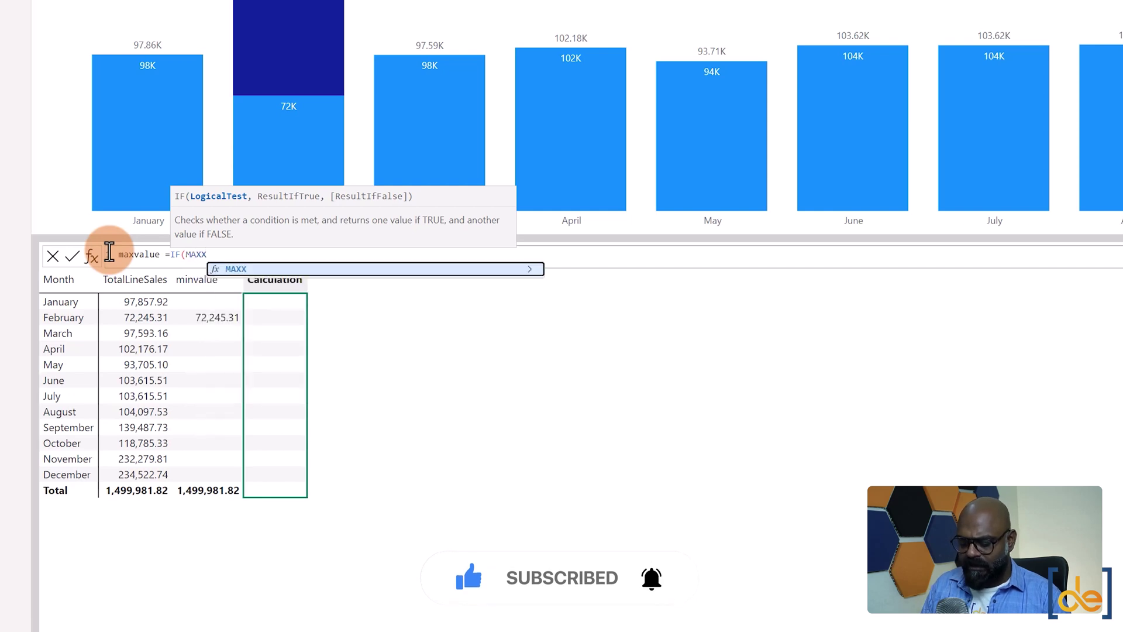
pyautogui.write('(R')
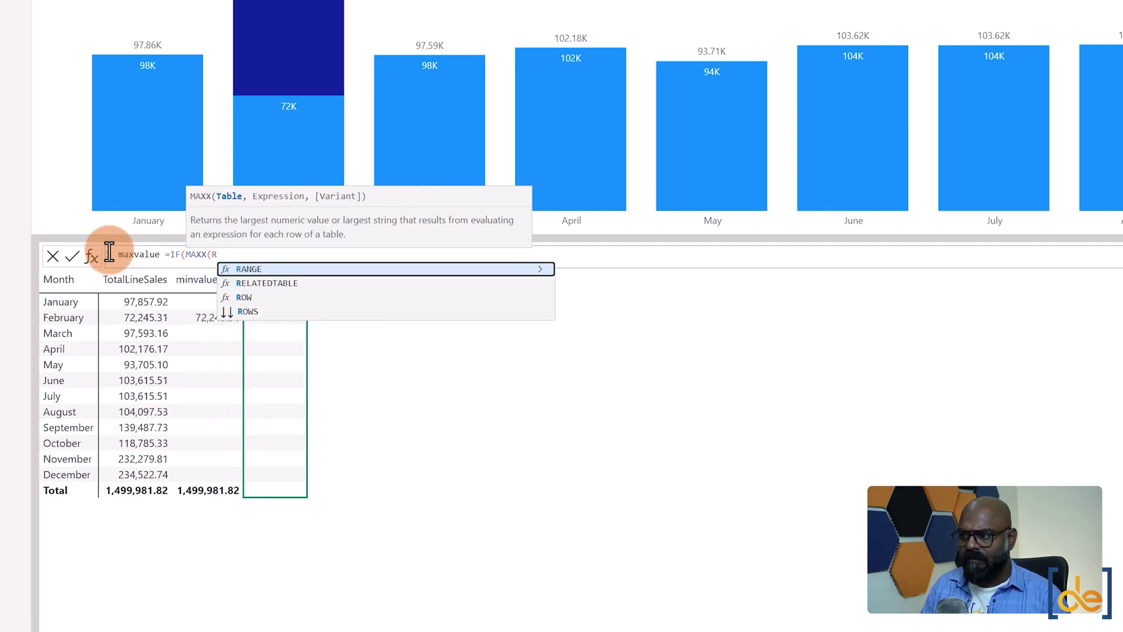
pyautogui.press('Down')
pyautogui.press('Down')
pyautogui.press('Down')
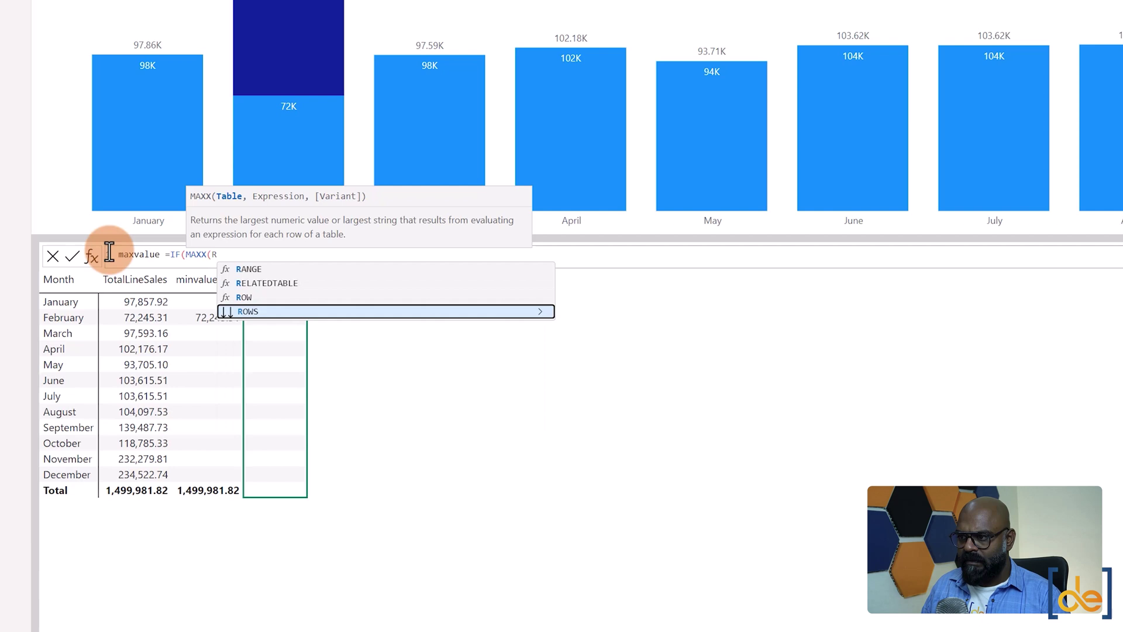
pyautogui.press('Tab')
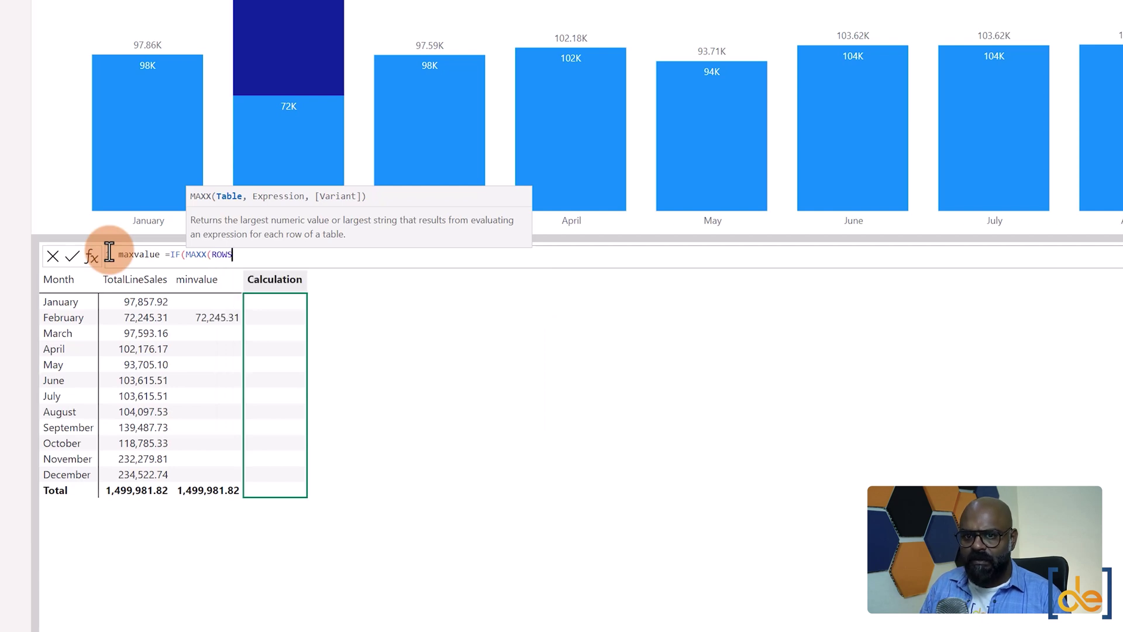
# - Complete maxvalue as IF(MAXX(ROWS,[TotalLineSales])=[TotalLineSales],[TotalLineSales]) and commit it
pyautogui.write(',Tot')
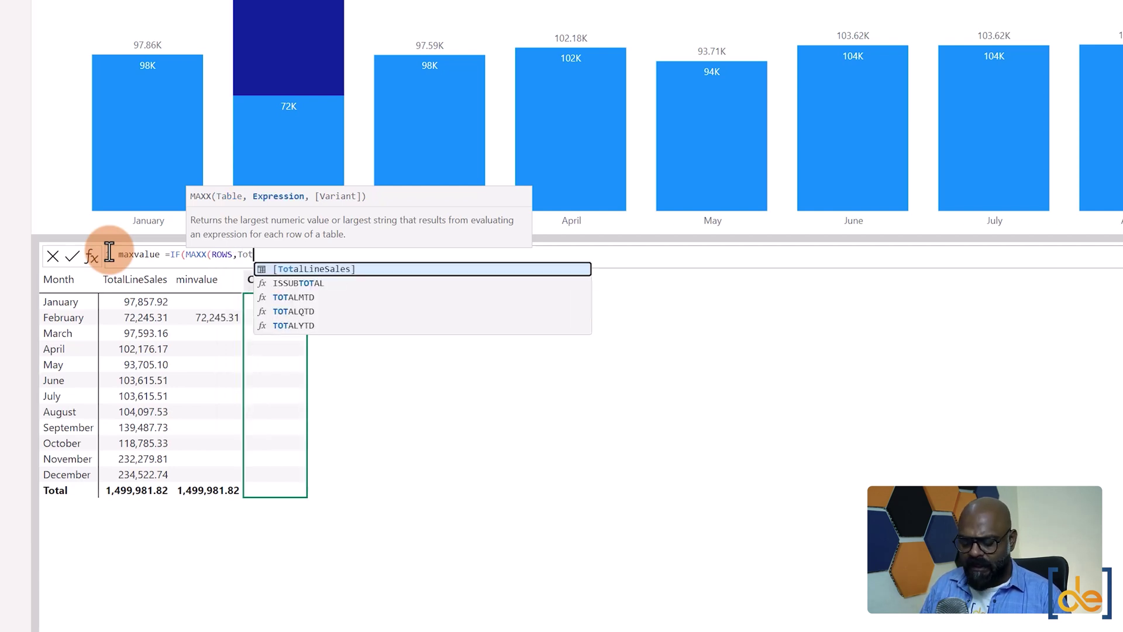
pyautogui.press('Tab')
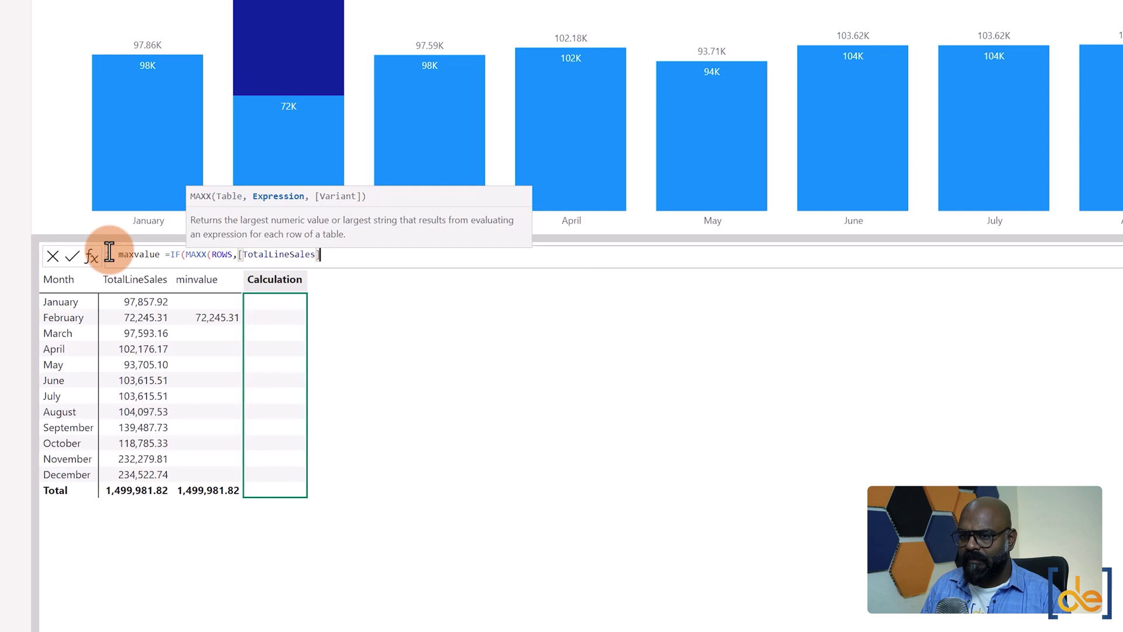
pyautogui.write(')')
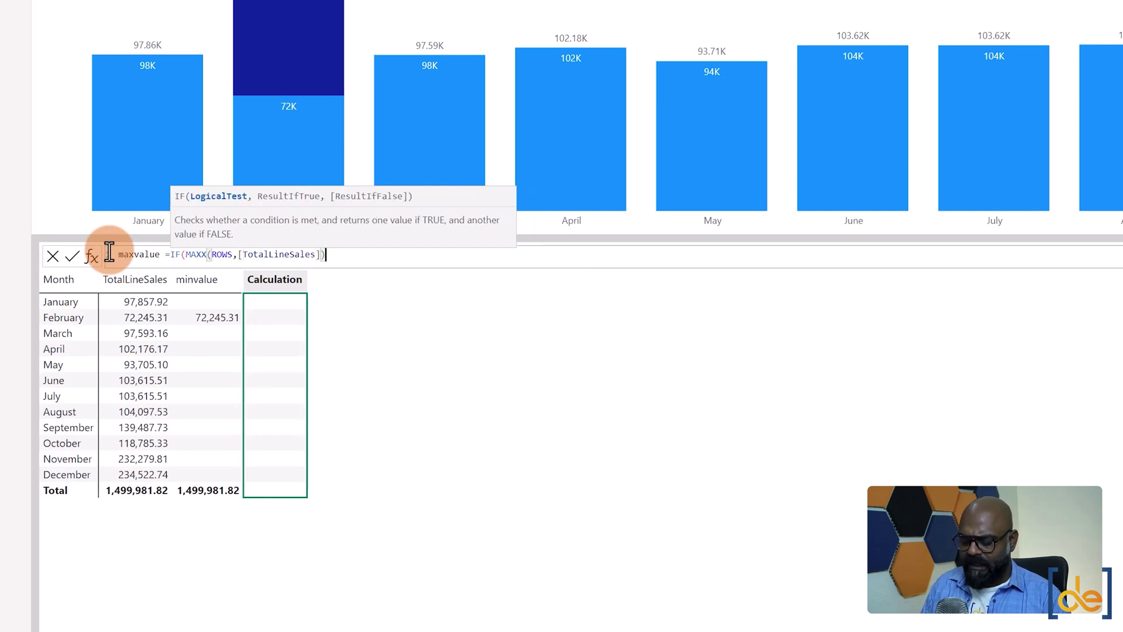
pyautogui.write('=Tot')
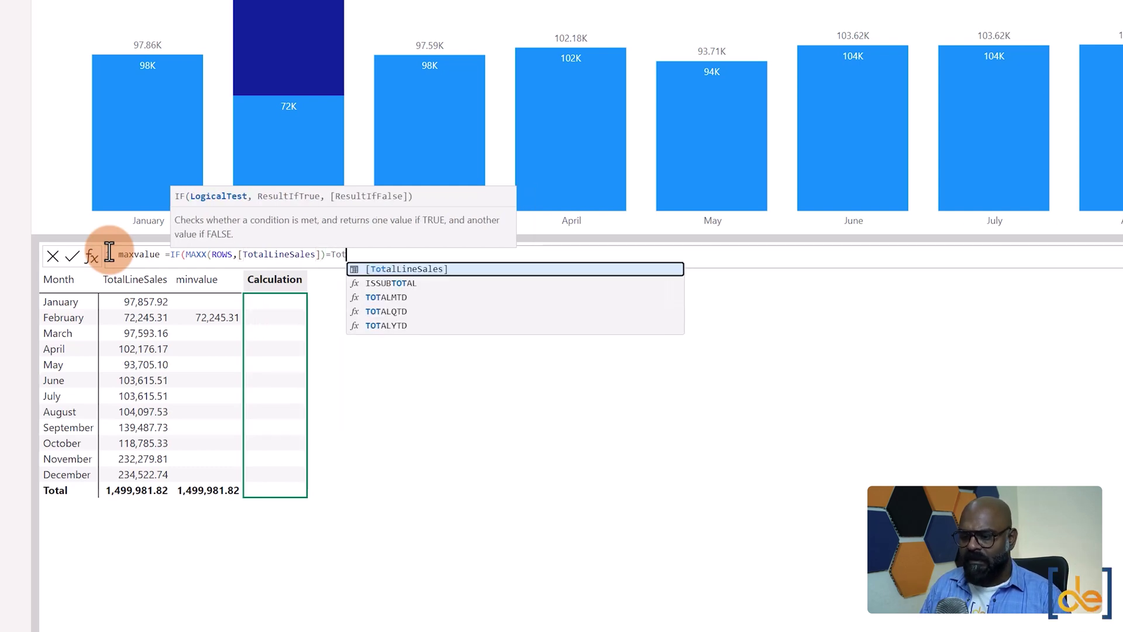
pyautogui.press('Tab')
pyautogui.write(',')
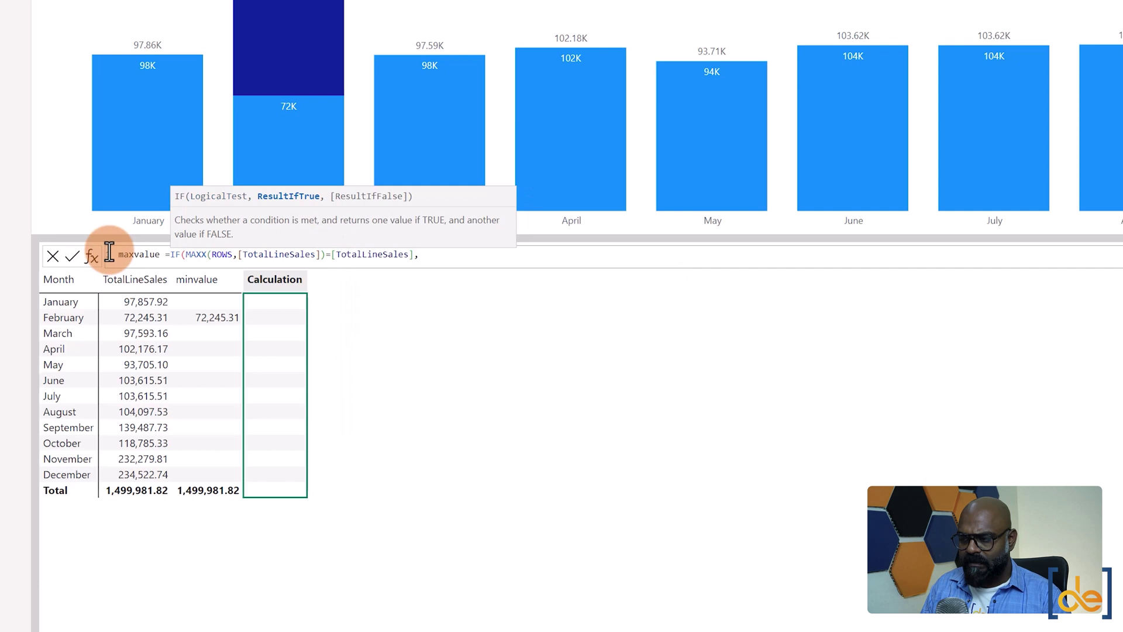
pyautogui.write('Tot')
pyautogui.press('Tab')
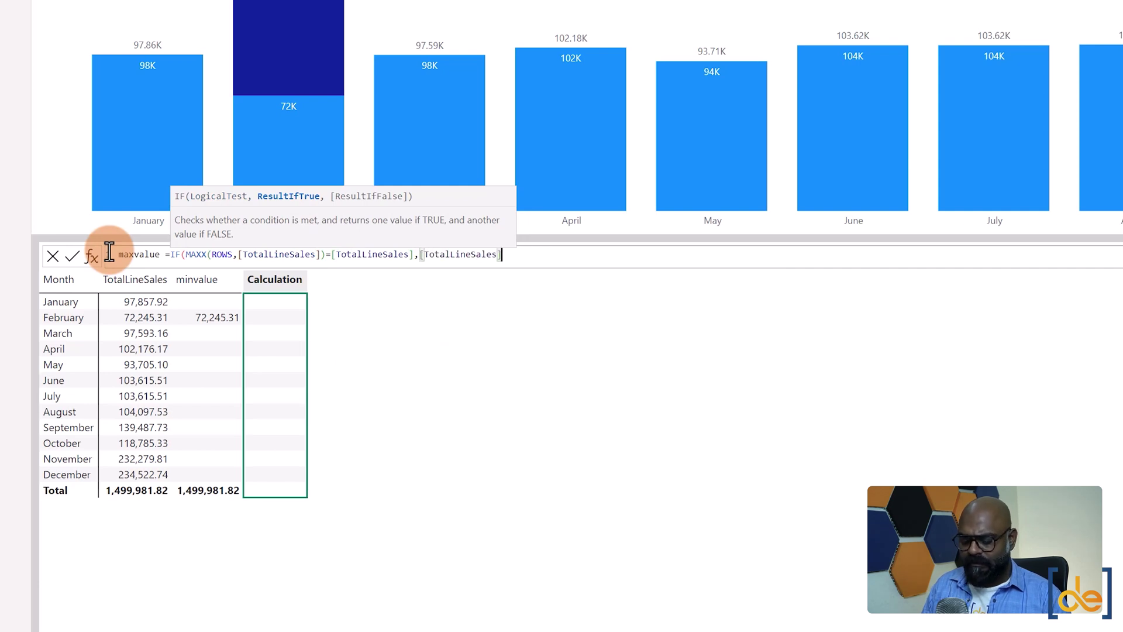
pyautogui.write(')')
pyautogui.press('Return')
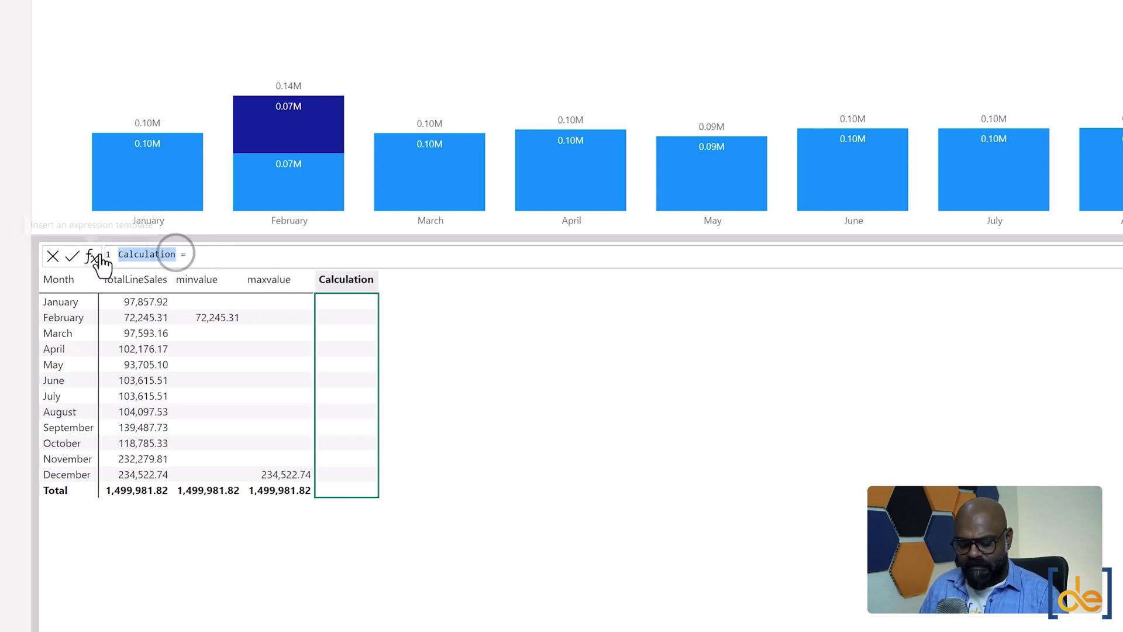
# - Begin the OtherValues formula with IF(OR([minvalue]
pyautogui.write('C')
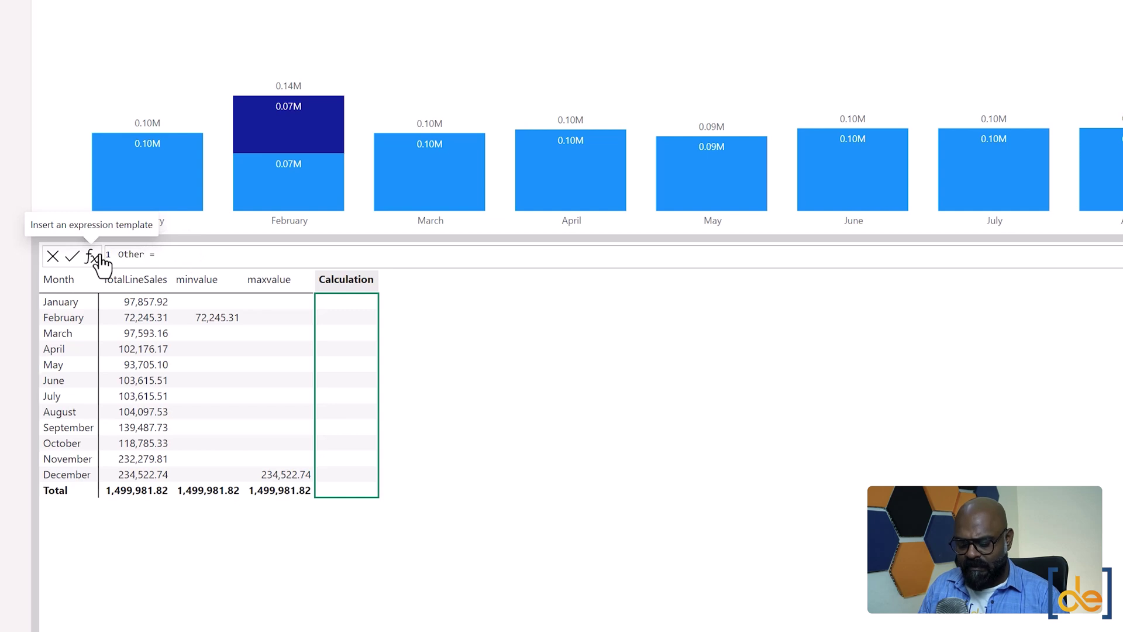
pyautogui.click(201, 257)
pyautogui.write('IF')
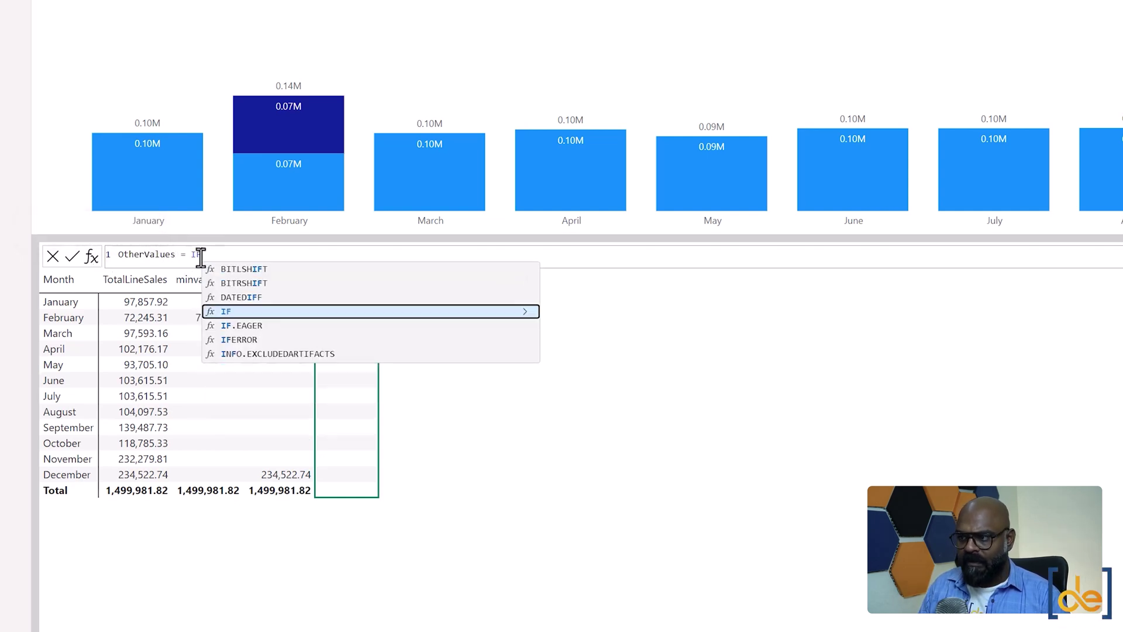
pyautogui.write('(OR')
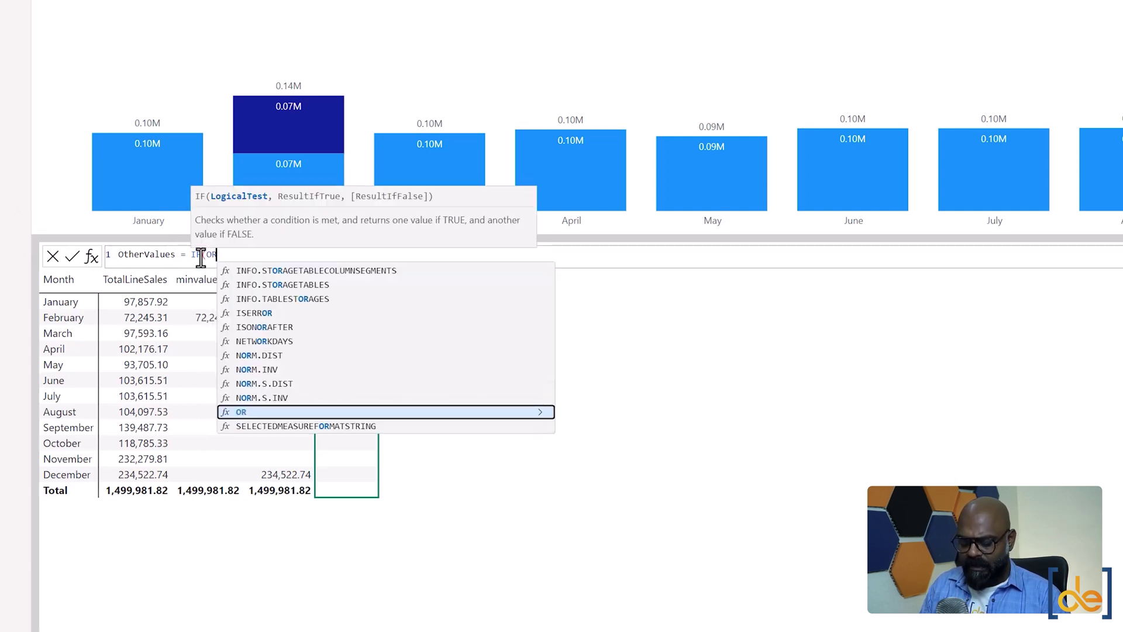
pyautogui.write('(')
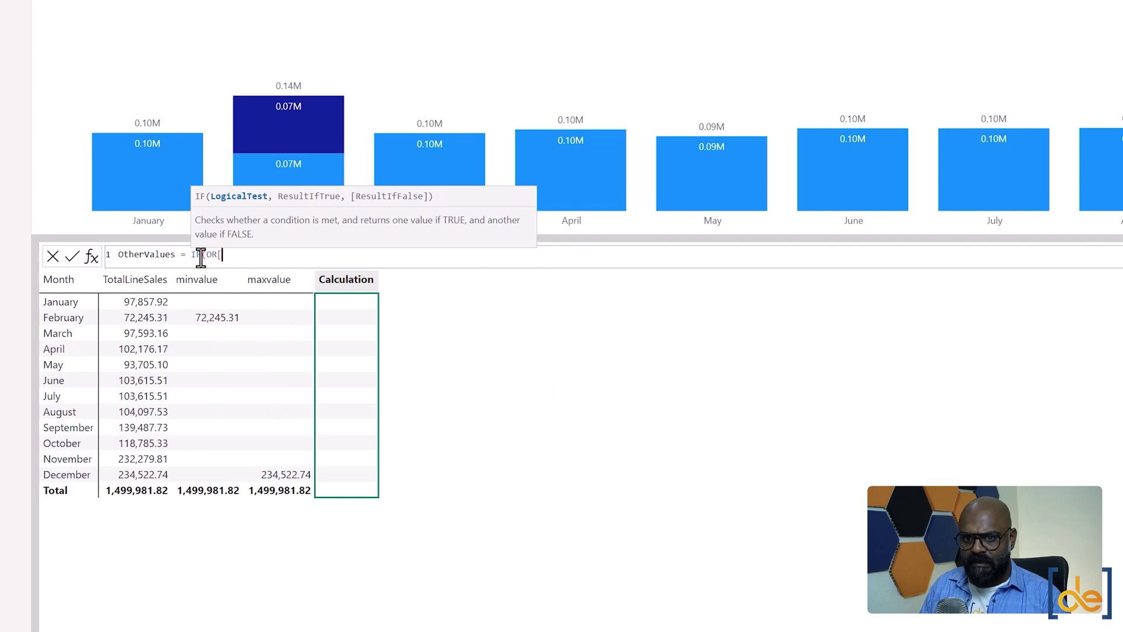
pyautogui.press('BackSpace')
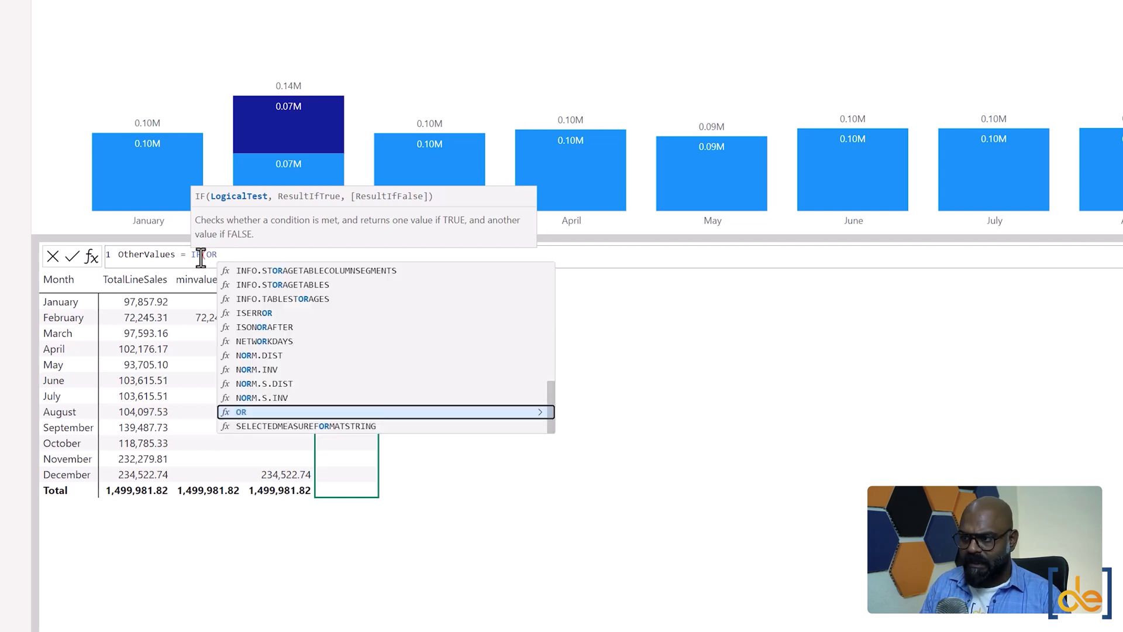
pyautogui.write('(')
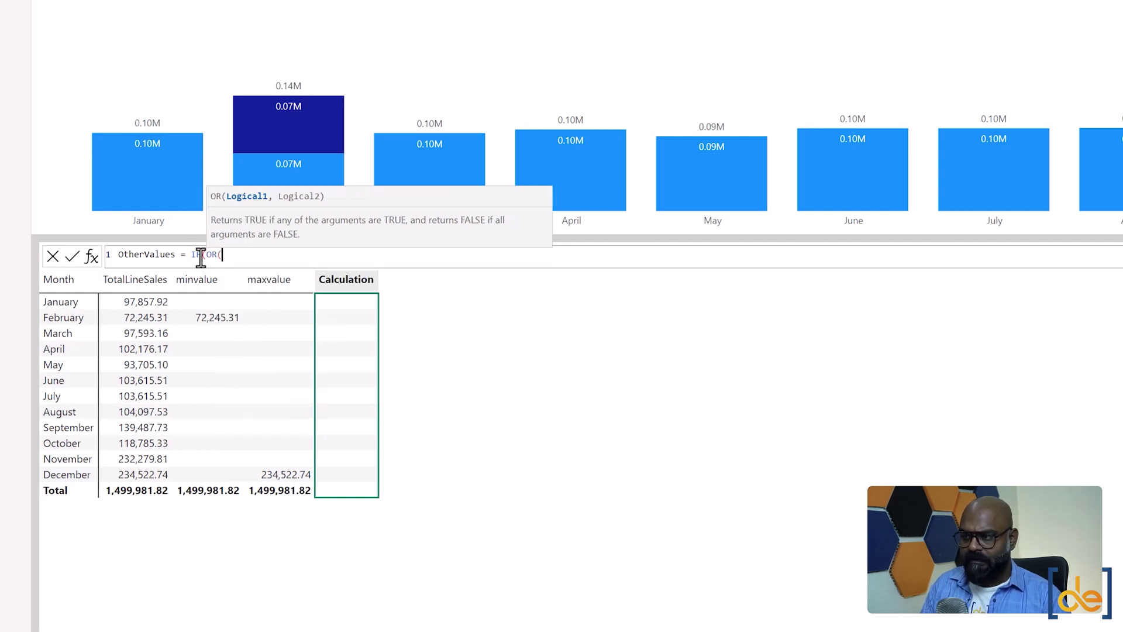
pyautogui.write('[')
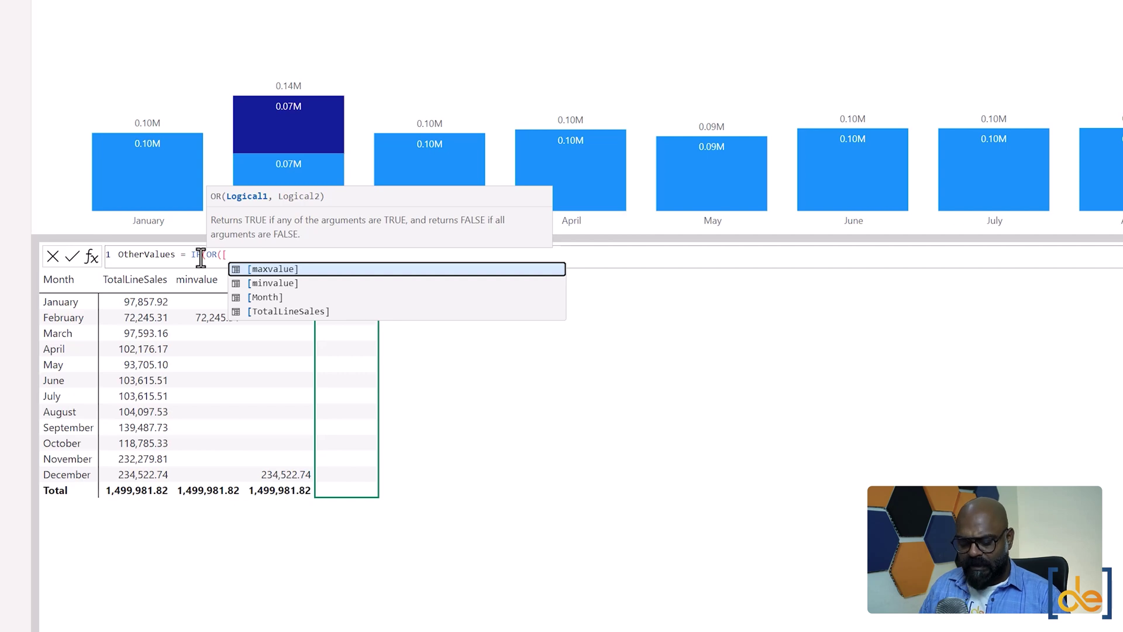
pyautogui.press('Down')
pyautogui.press('Tab')
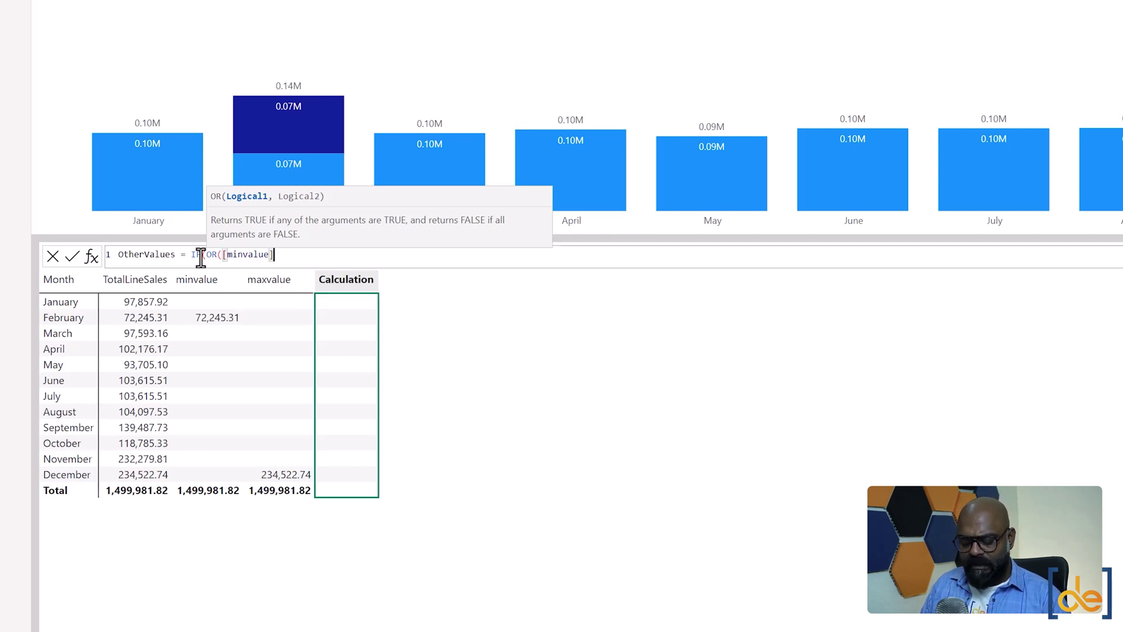
# - Add <>0, [maxvalue]<>0, Blank() and [TotalLineSales] to finish the OtherValues formula
pyautogui.write('<>0')
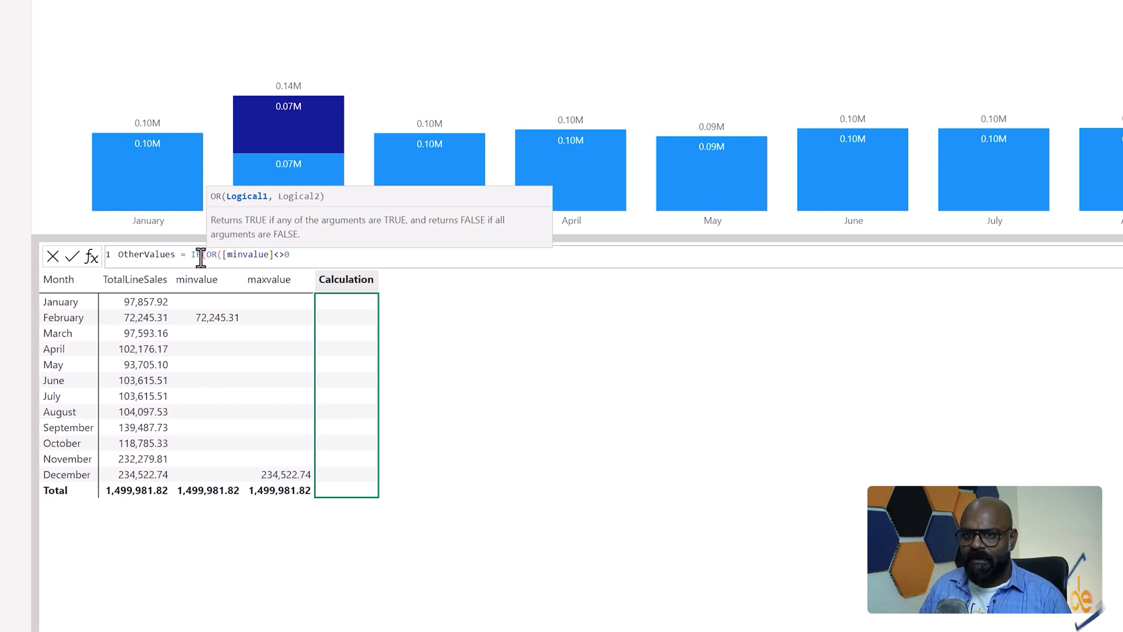
pyautogui.write(',')
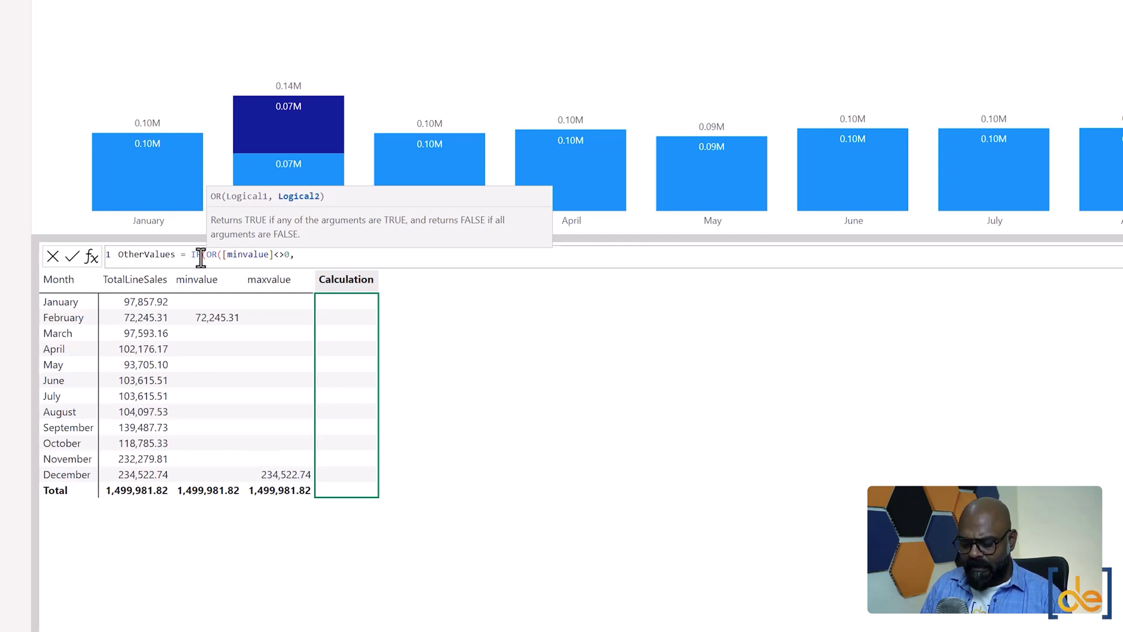
pyautogui.write('Ma')
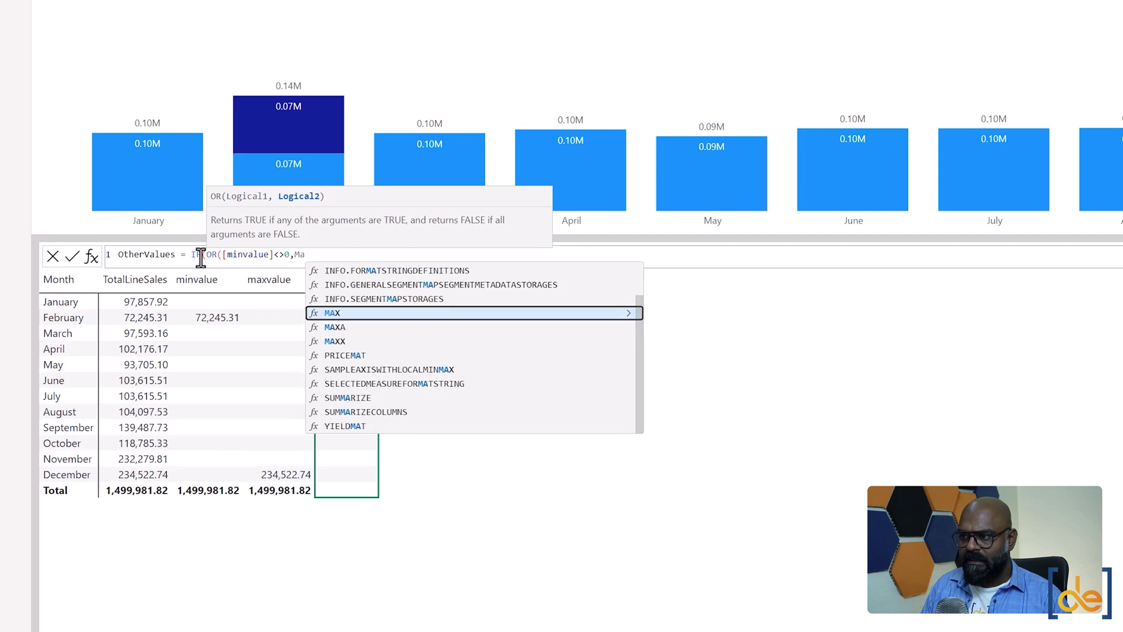
pyautogui.press('BackSpace')
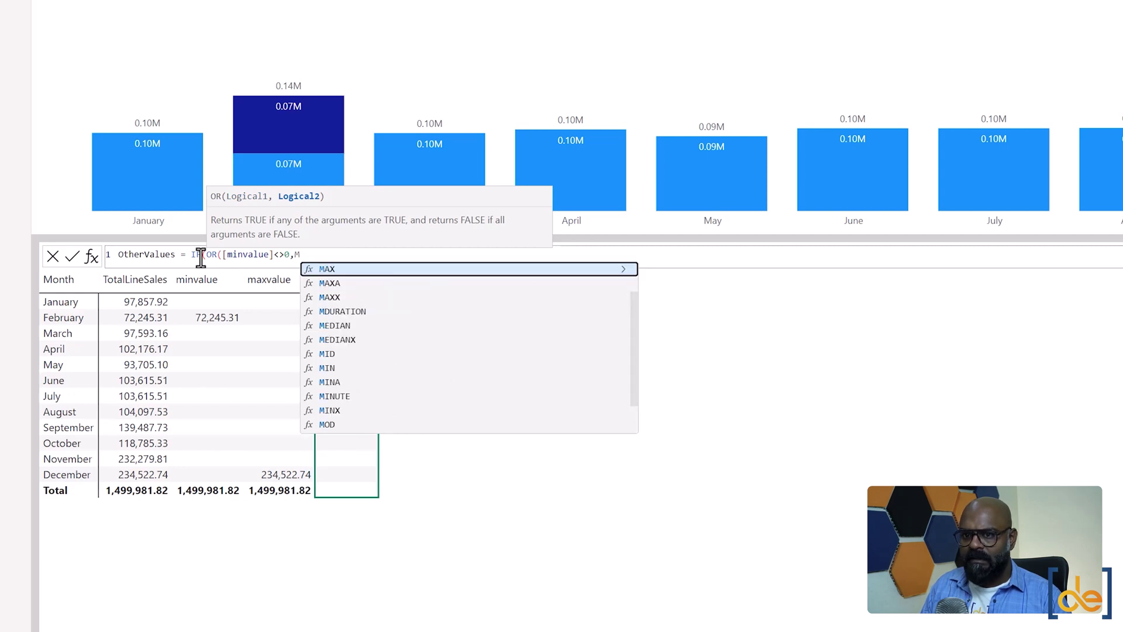
pyautogui.press('BackSpace')
pyautogui.write('[M')
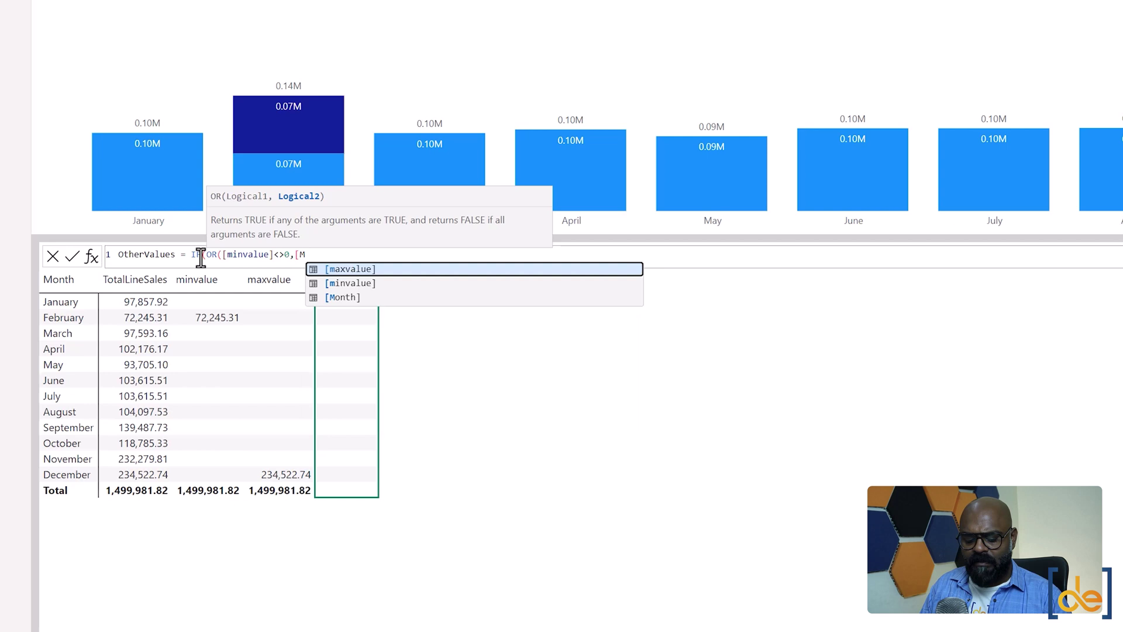
pyautogui.press('Tab')
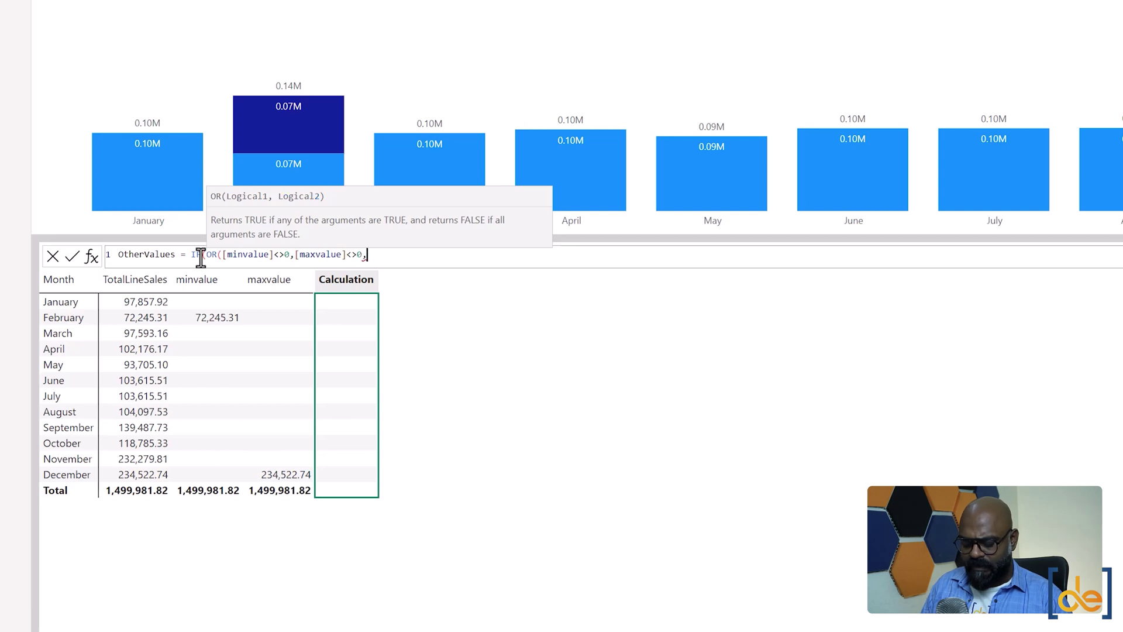
pyautogui.write('B')
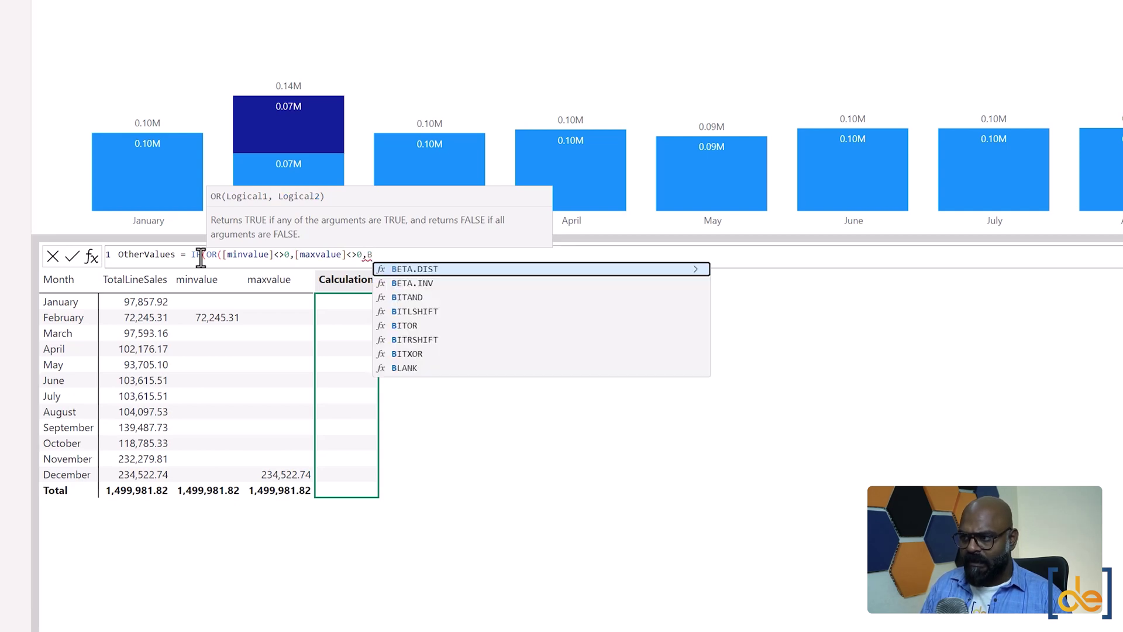
pyautogui.write('lank')
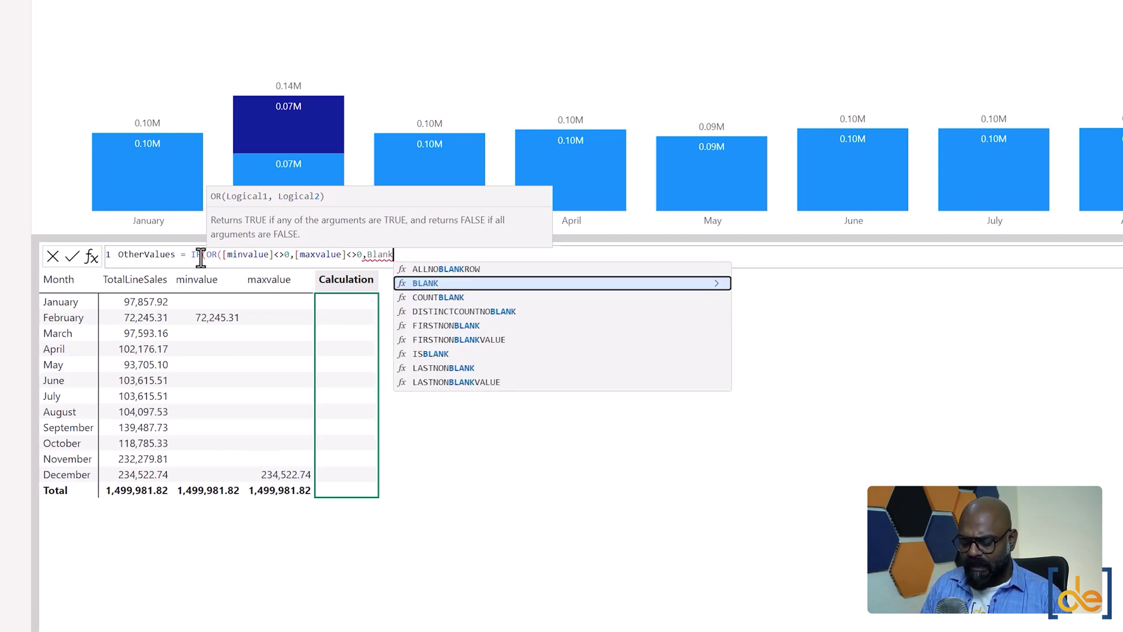
pyautogui.write('()')
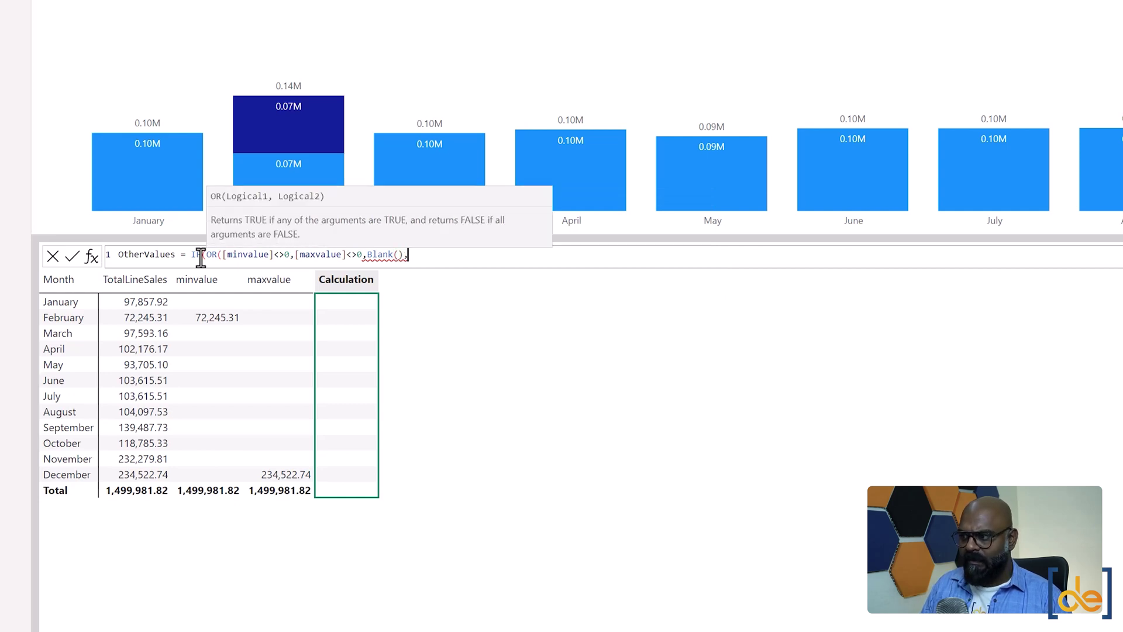
pyautogui.write(',')
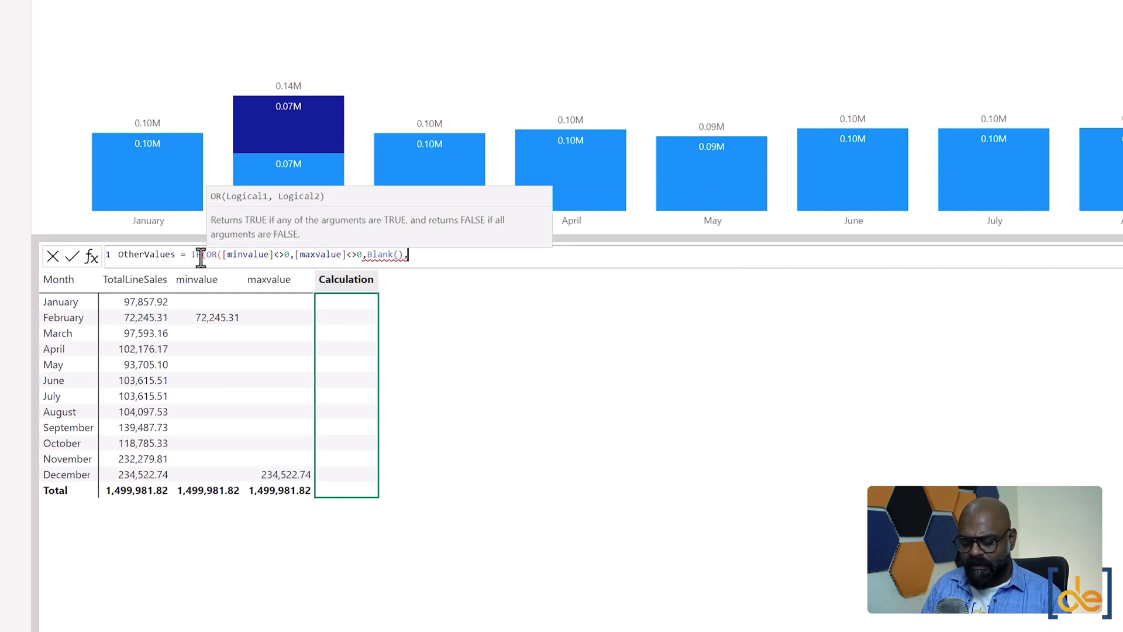
pyautogui.write('Tot')
pyautogui.press('Tab')
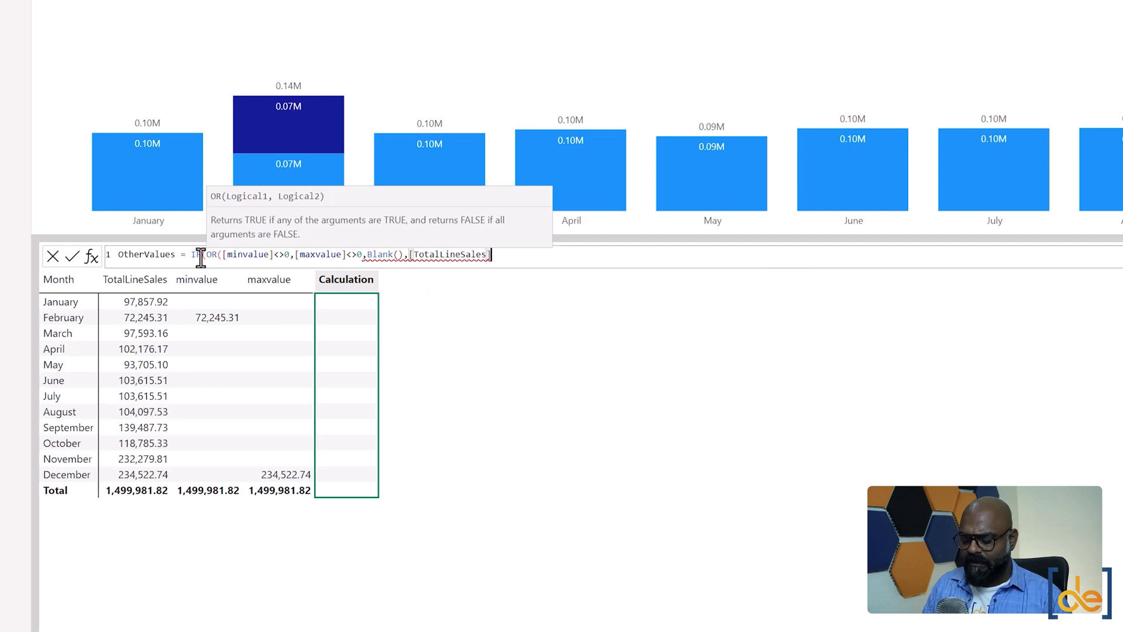
pyautogui.write(')')
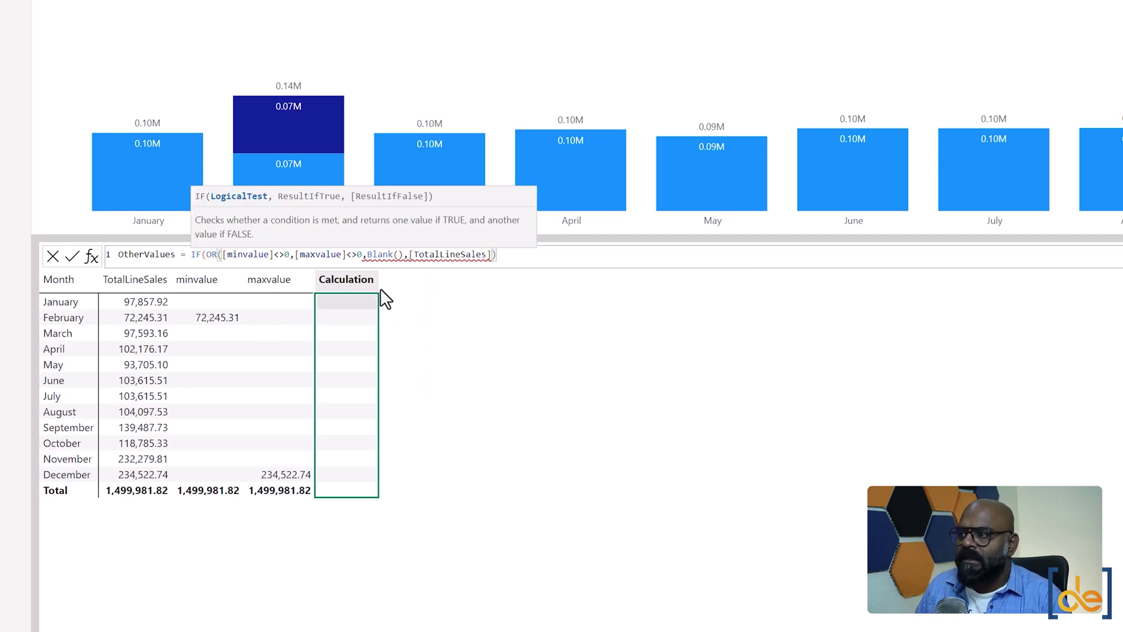
# - Insert the missing ')' after [maxvalue]<>0 to close OR, then commit OtherValues
pyautogui.click(362, 255)
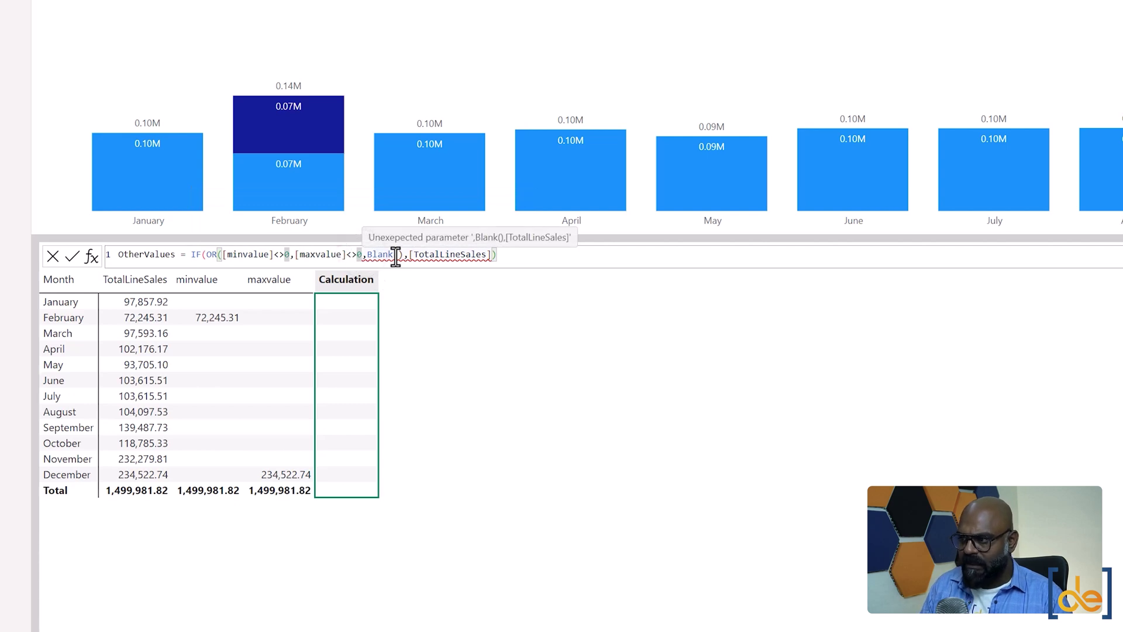
pyautogui.write(')')
pyautogui.click(535, 262)
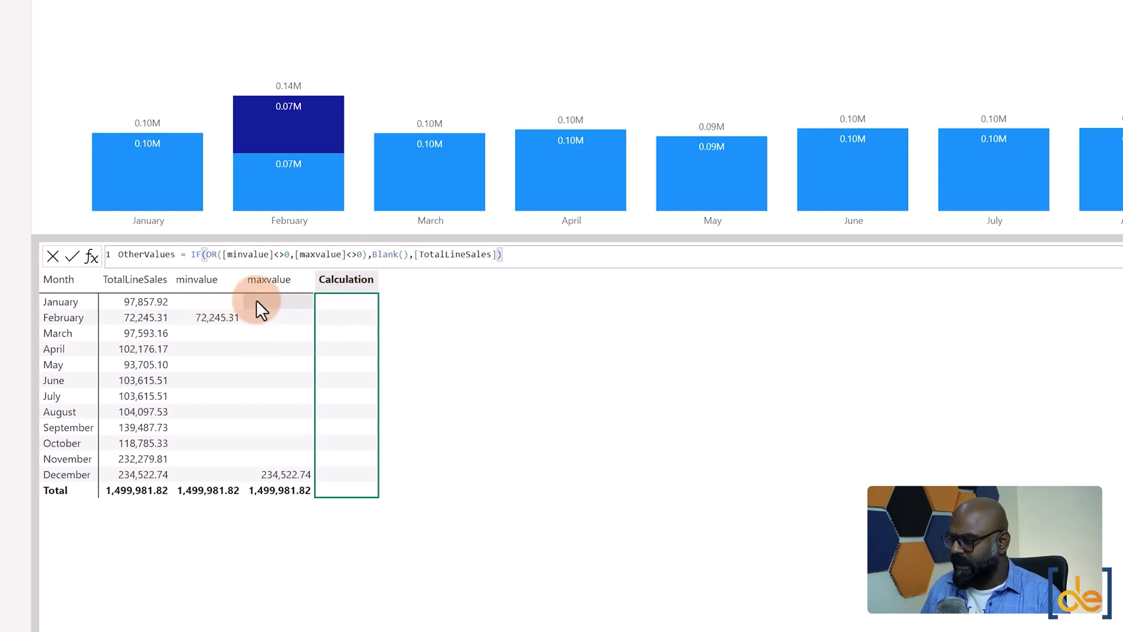
pyautogui.hotkey('ctrl', 'a')
pyautogui.press('BackSpace')
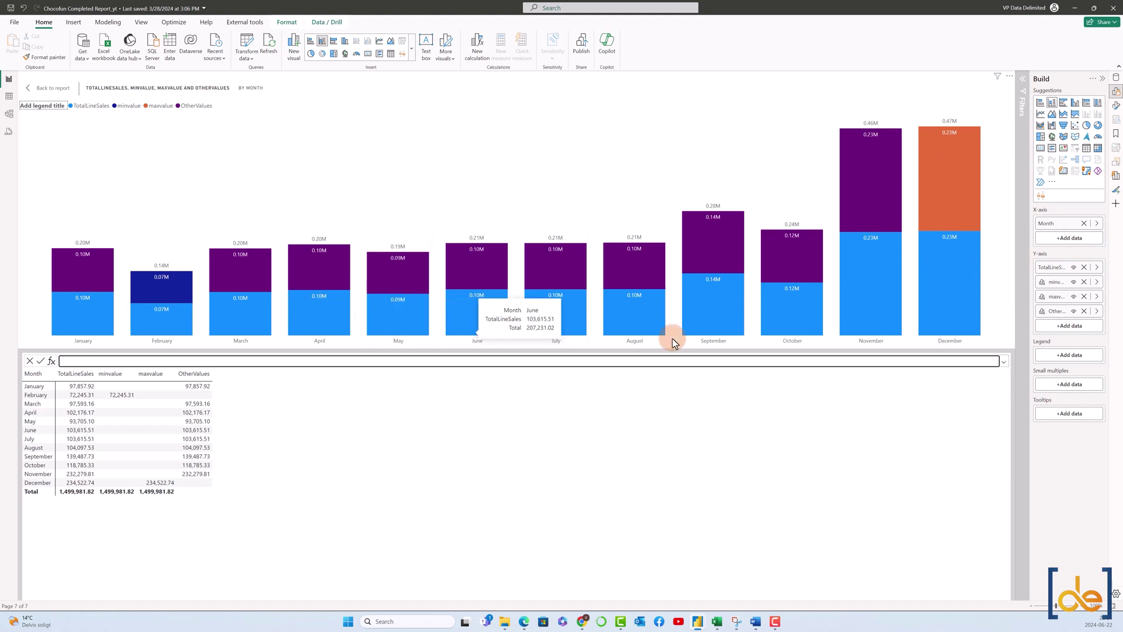
# - Hide TotalLineSales from the chart and colour the maxvalue column green
pyautogui.click(1073, 269)
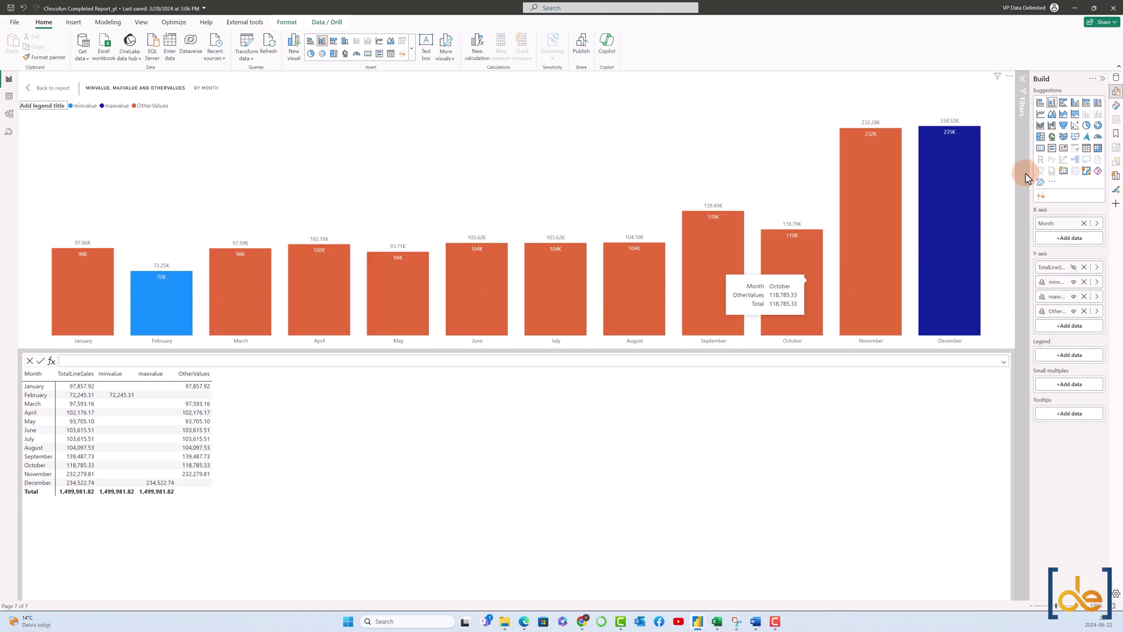
pyautogui.click(1116, 105)
pyautogui.click(1117, 105)
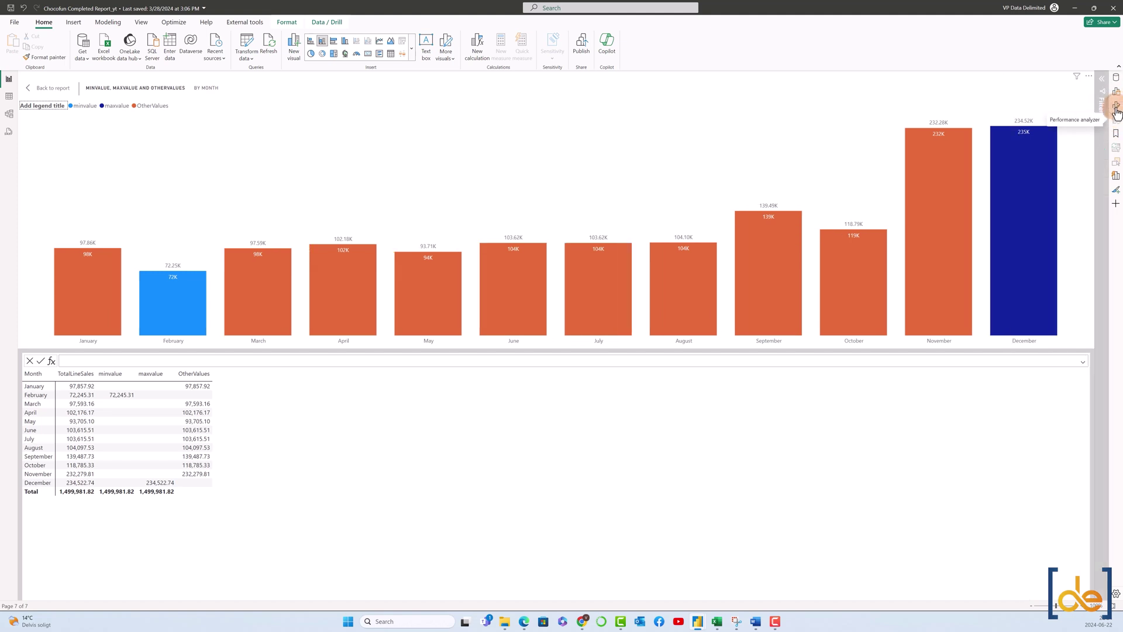
pyautogui.click(1116, 105)
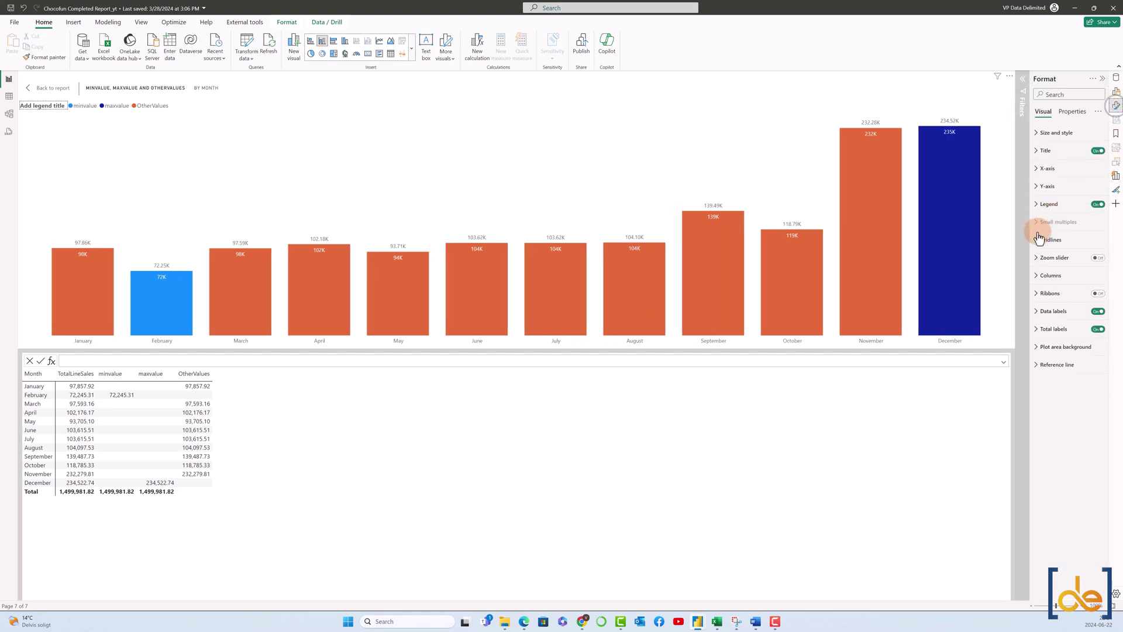
pyautogui.click(1038, 274)
pyautogui.click(1040, 320)
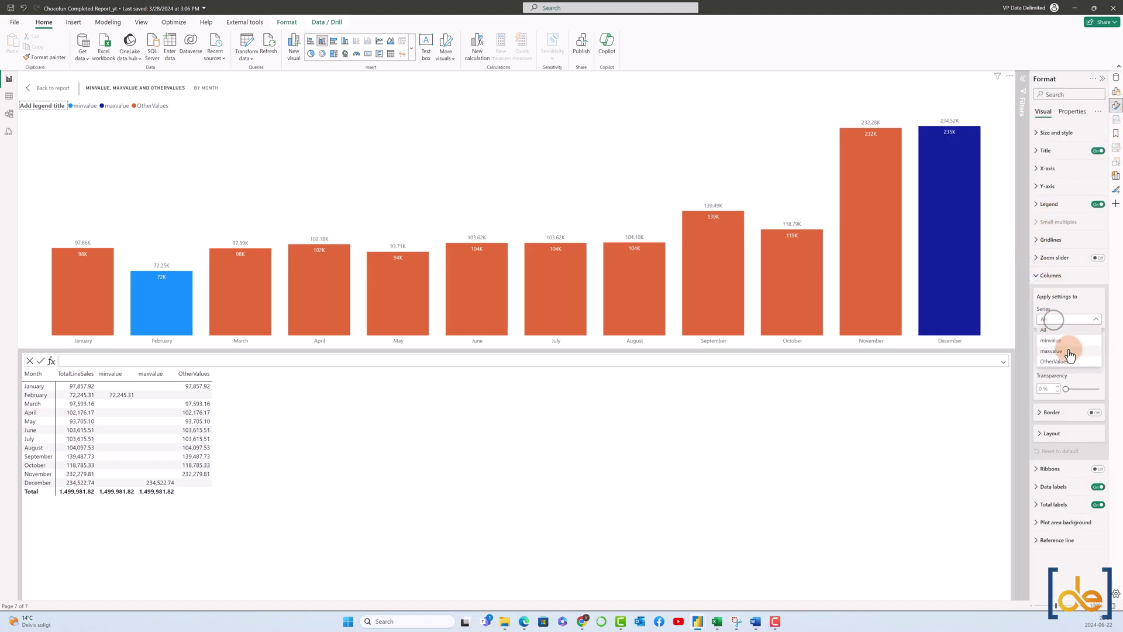
pyautogui.click(1066, 350)
pyautogui.click(1043, 363)
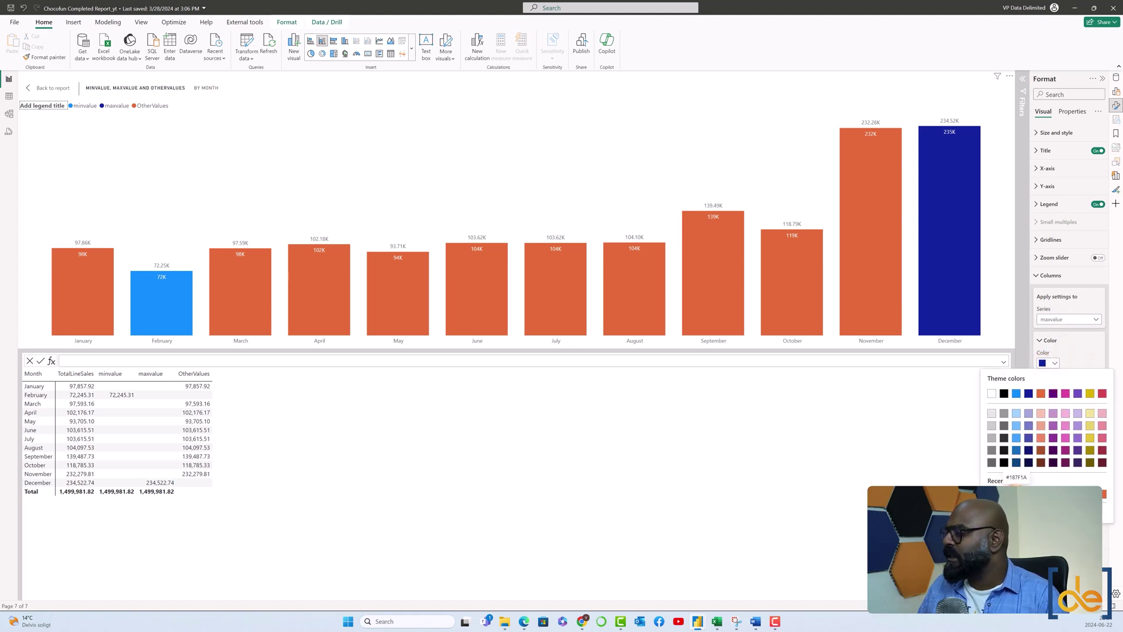
pyautogui.click(991, 495)
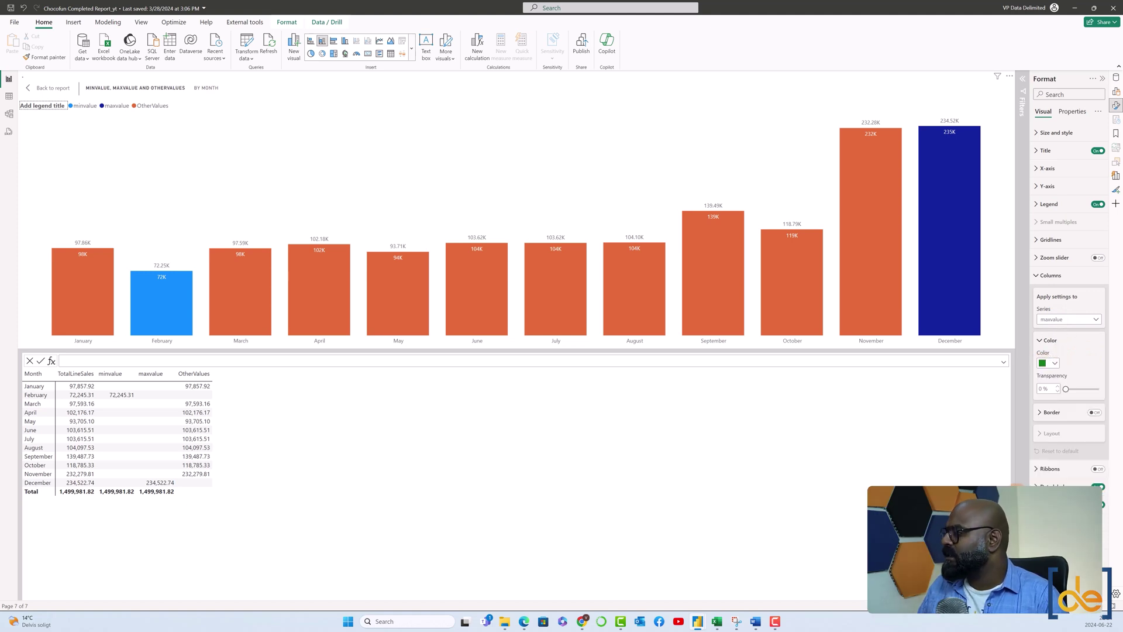
# - Colour the minvalue column dark red and the OtherValues columns grey
pyautogui.click(1062, 320)
pyautogui.click(1051, 341)
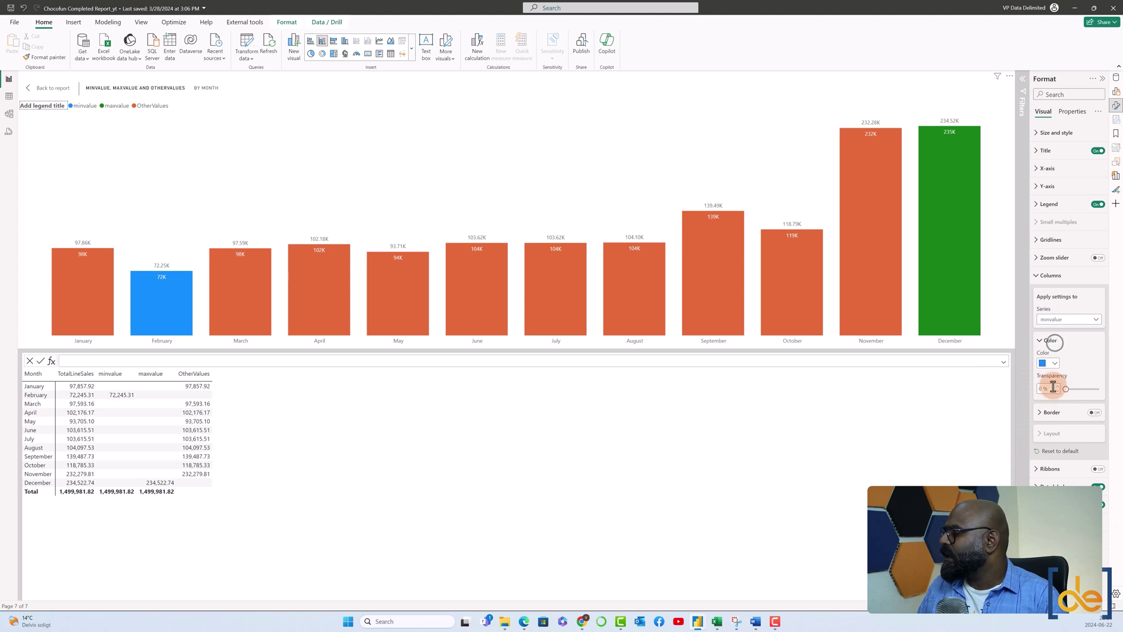
pyautogui.click(1045, 364)
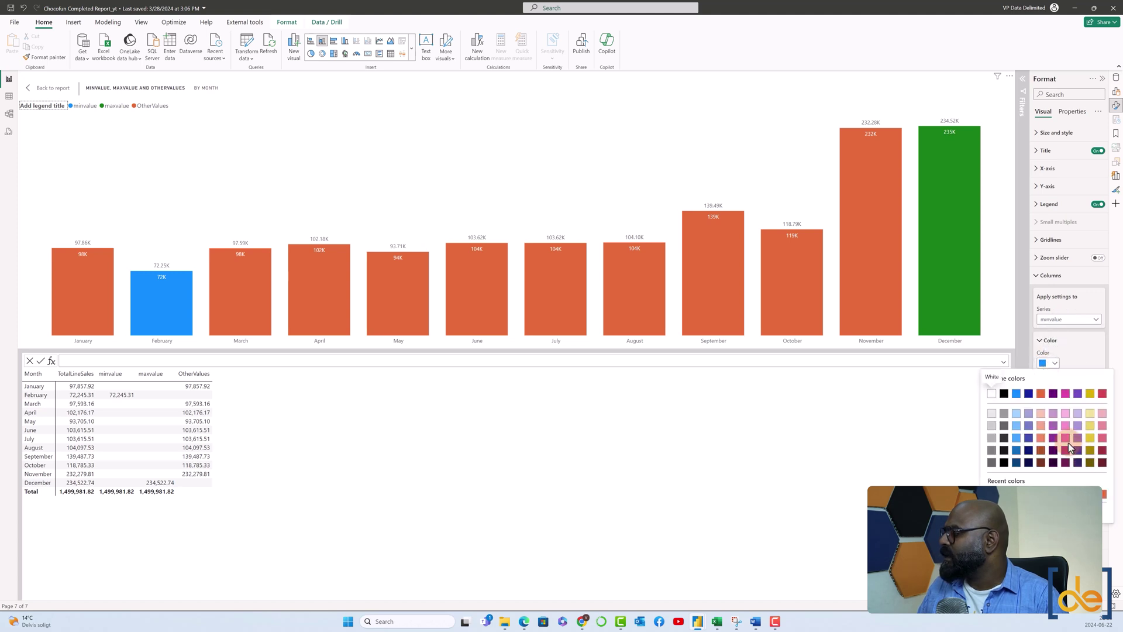
pyautogui.click(1102, 450)
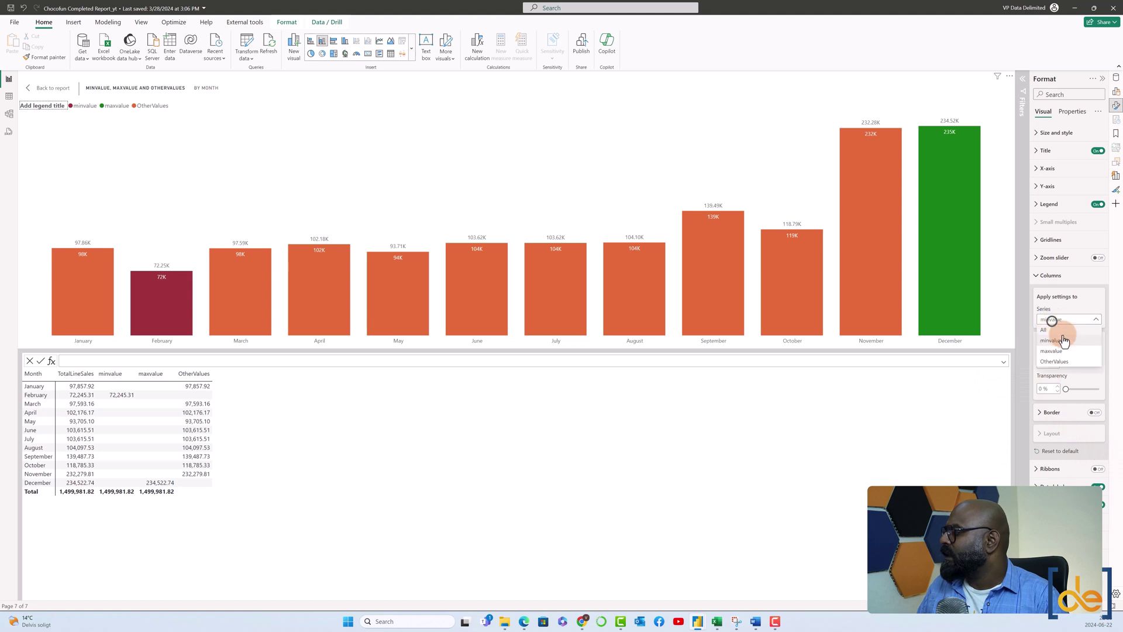
pyautogui.click(1059, 363)
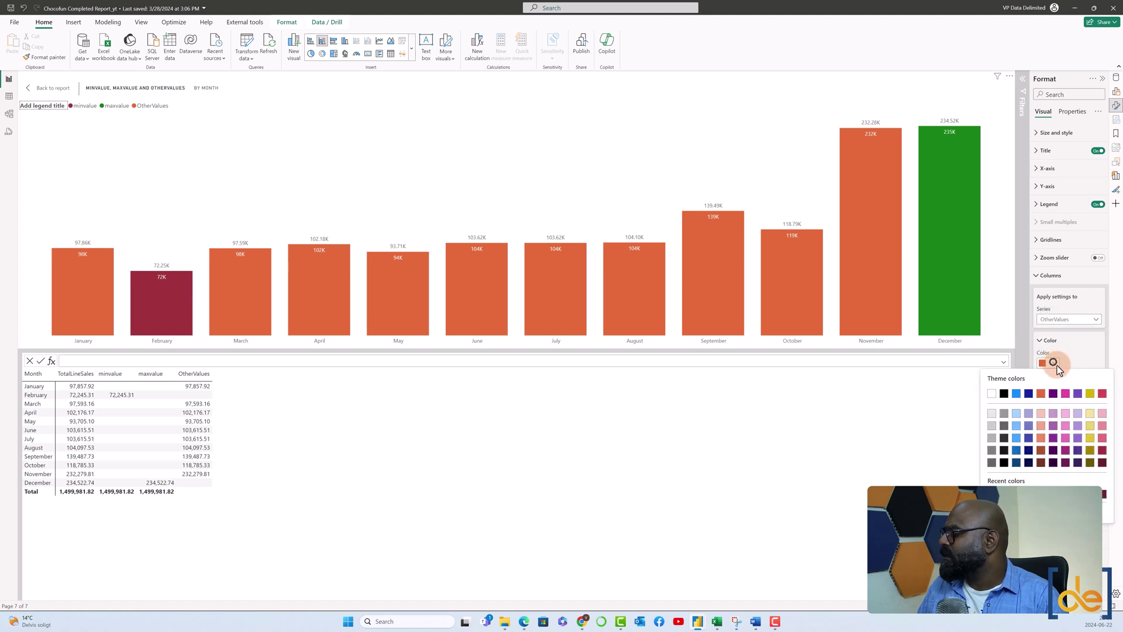
pyautogui.click(993, 438)
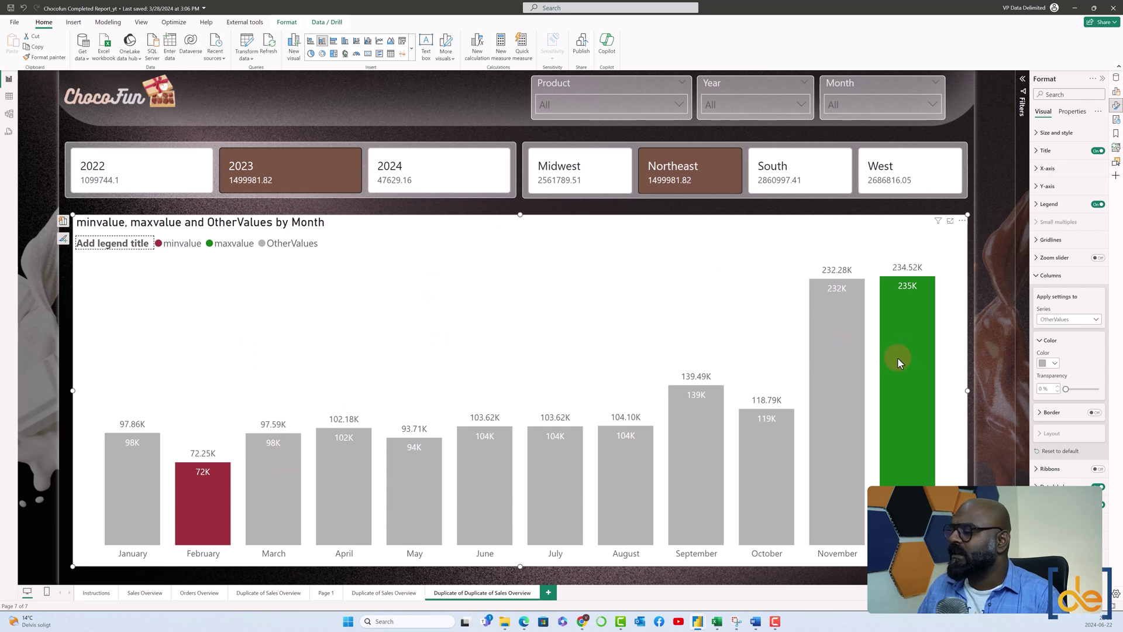
# - Switch off the chart's Data labels, leaving only each month's total above its column
pyautogui.moveTo(898, 366)
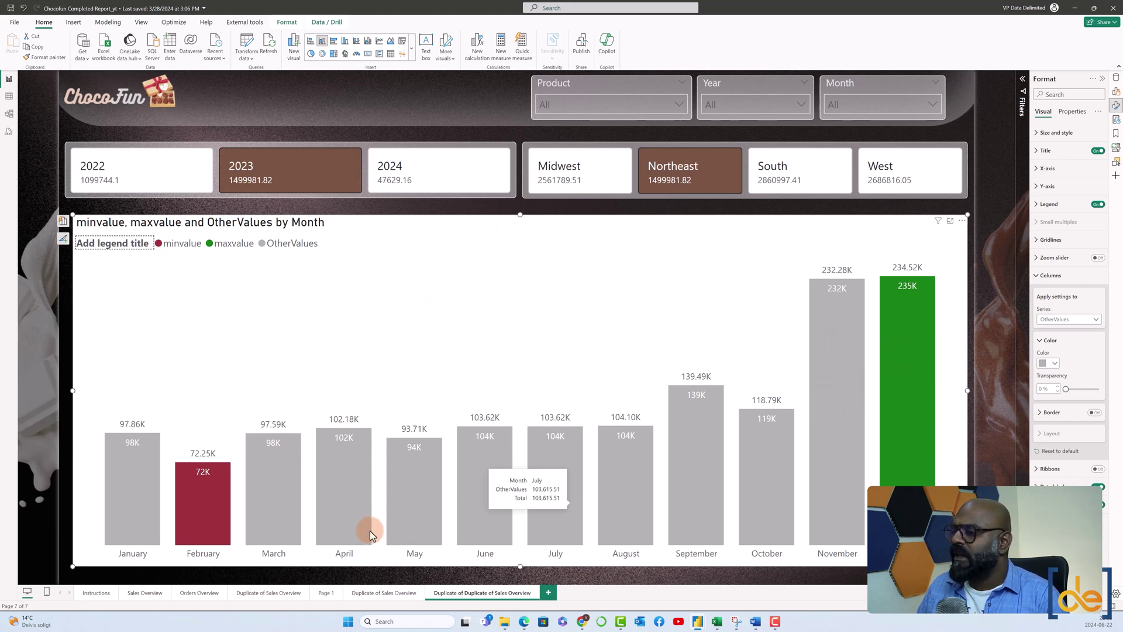
pyautogui.click(1046, 276)
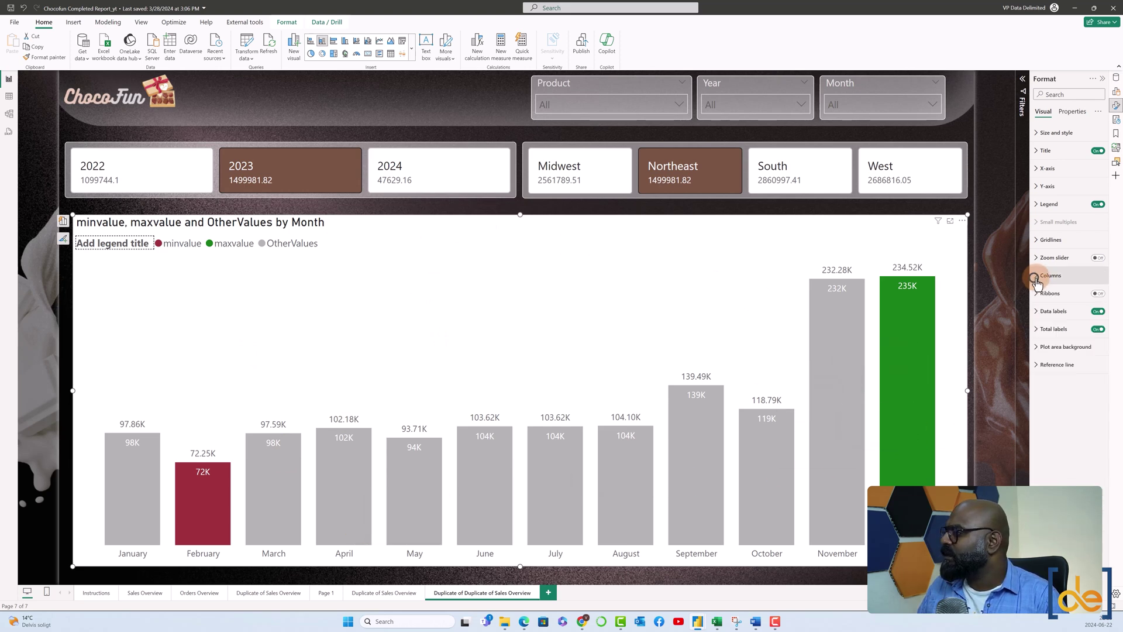
pyautogui.click(1097, 313)
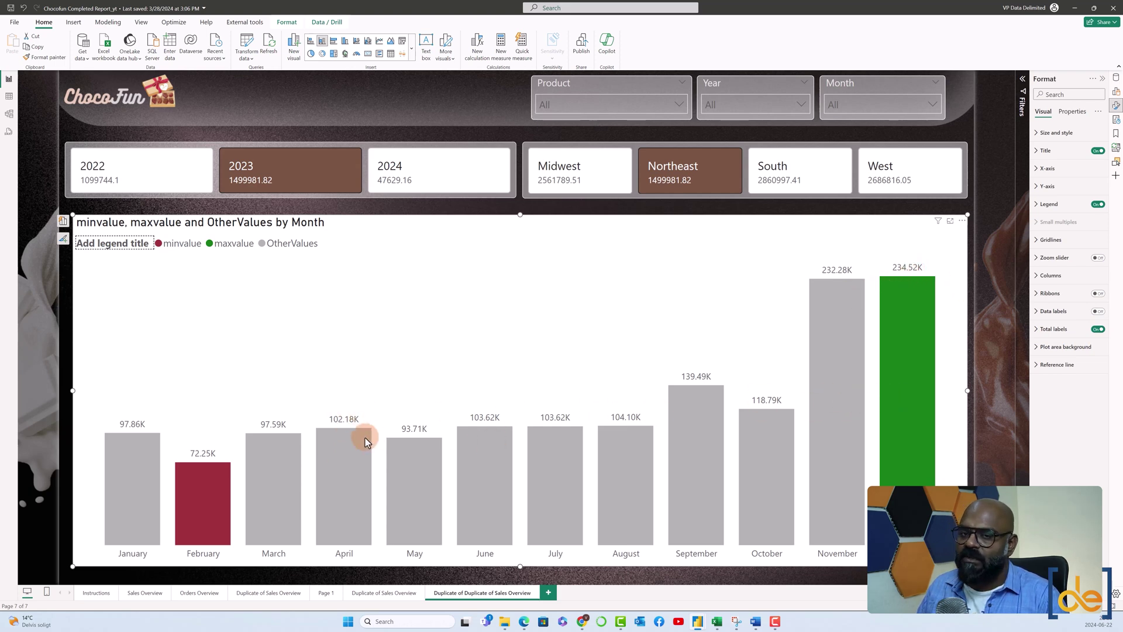
pyautogui.moveTo(365, 438)
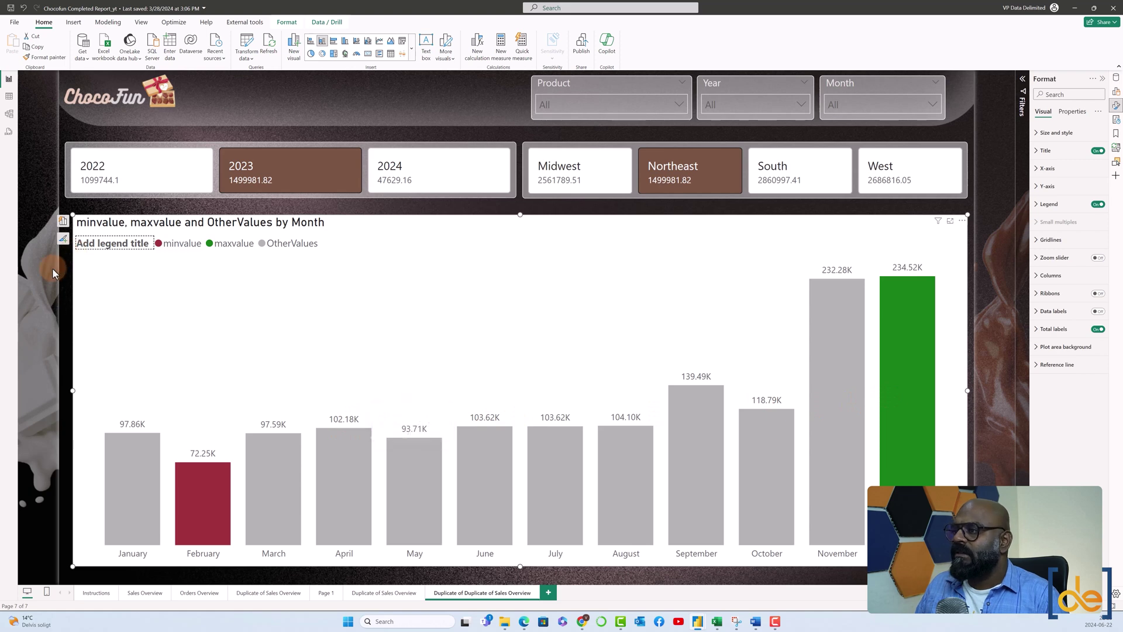